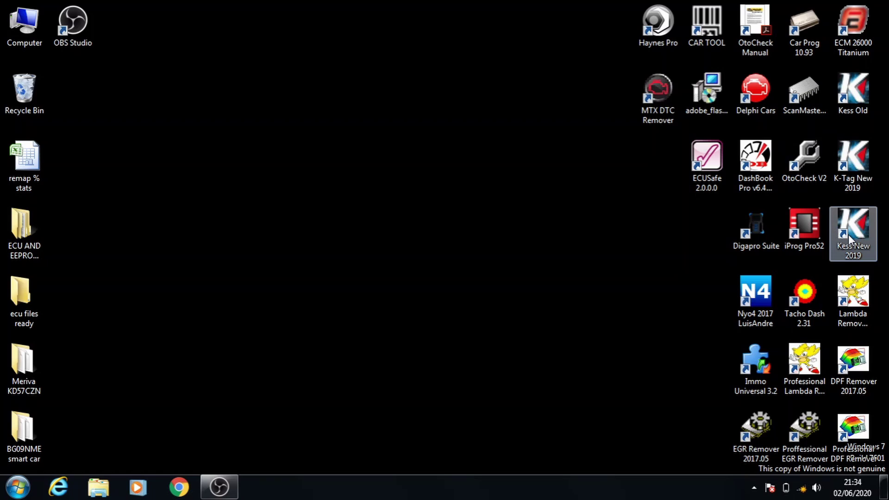
# Launch Kess New 2019 and list the car versions available for the Opel Corsa (D)
pyautogui.doubleClick(849, 234)
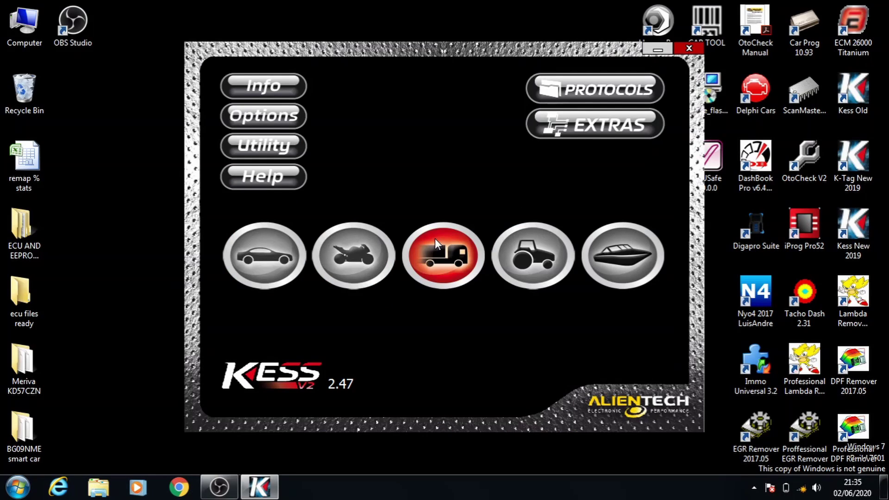
pyautogui.click(289, 243)
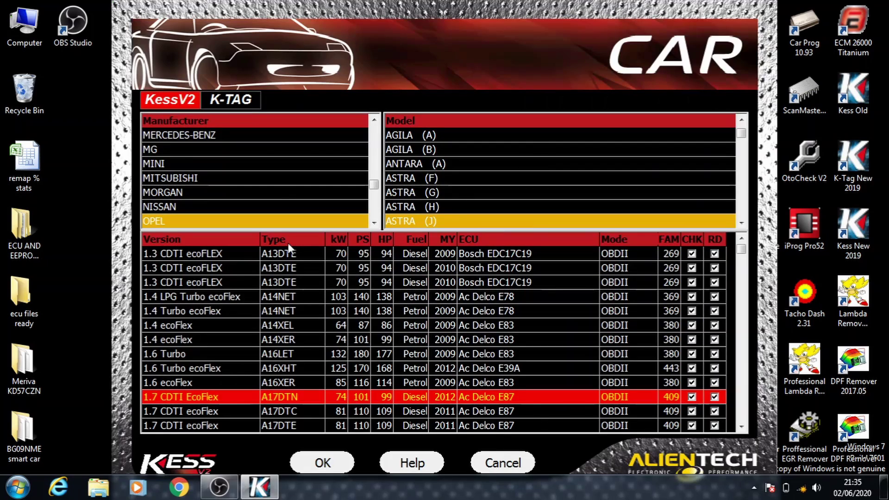
pyautogui.click(284, 222)
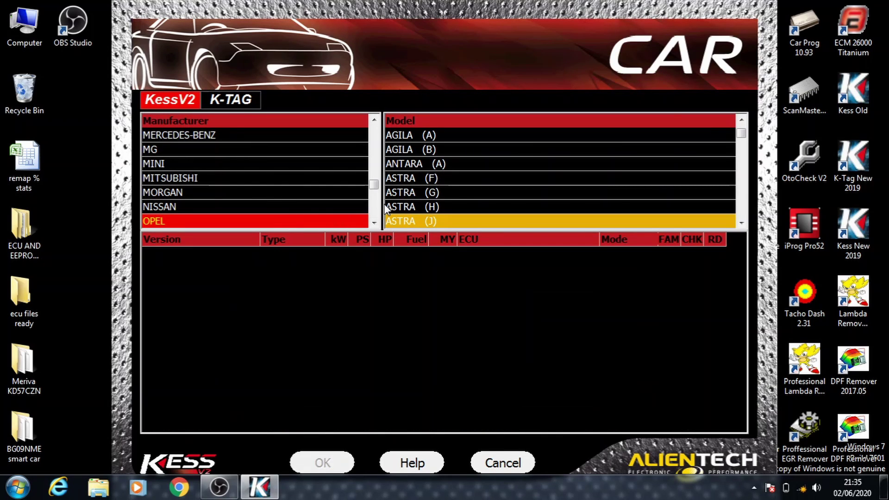
pyautogui.doubleClick(742, 223)
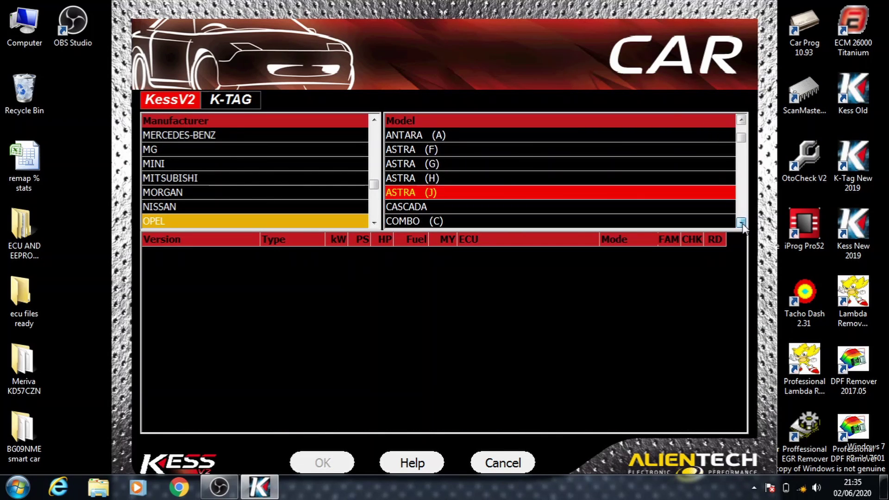
pyautogui.doubleClick(742, 223)
pyautogui.doubleClick(741, 222)
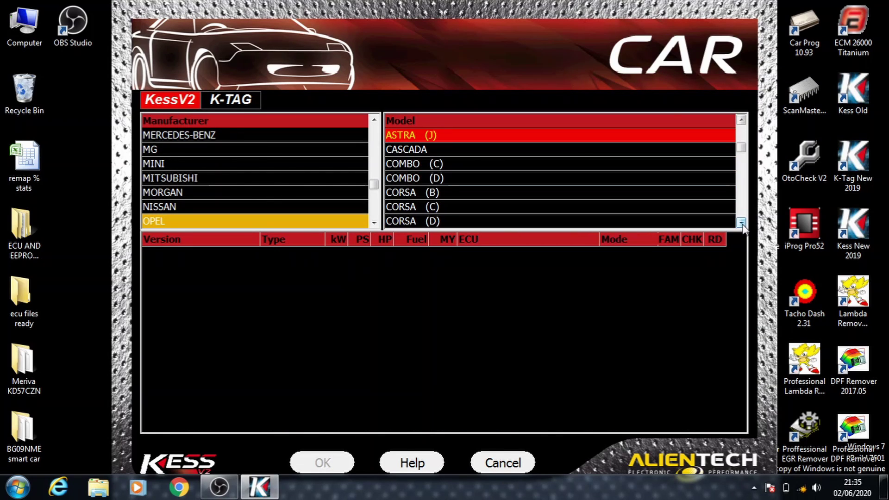
pyautogui.click(478, 221)
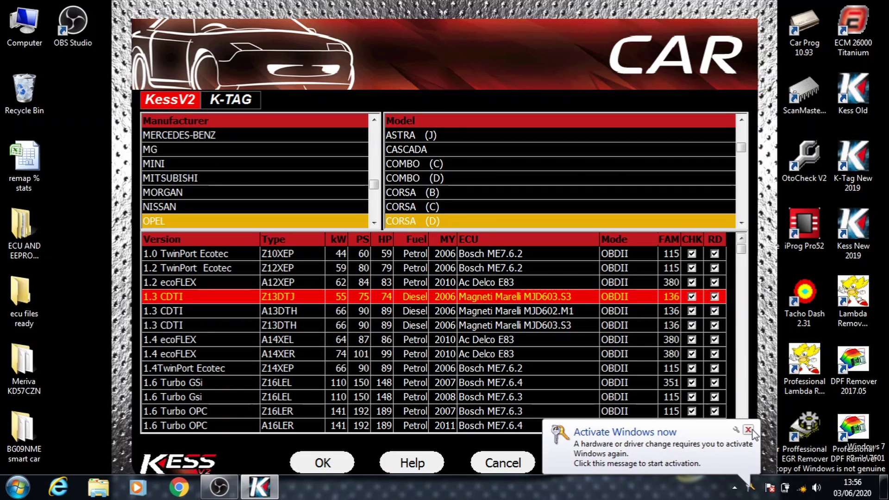
# Choose the 1.3 CDTI Z13DTJ version with the Magneti Mareli MJD603.S3 ECU and connect through the CAN protocol
pyautogui.click(440, 298)
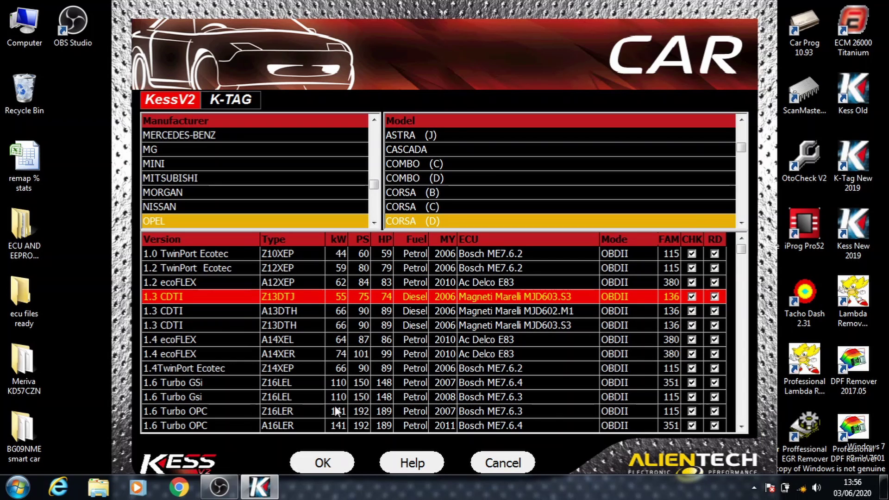
pyautogui.click(332, 463)
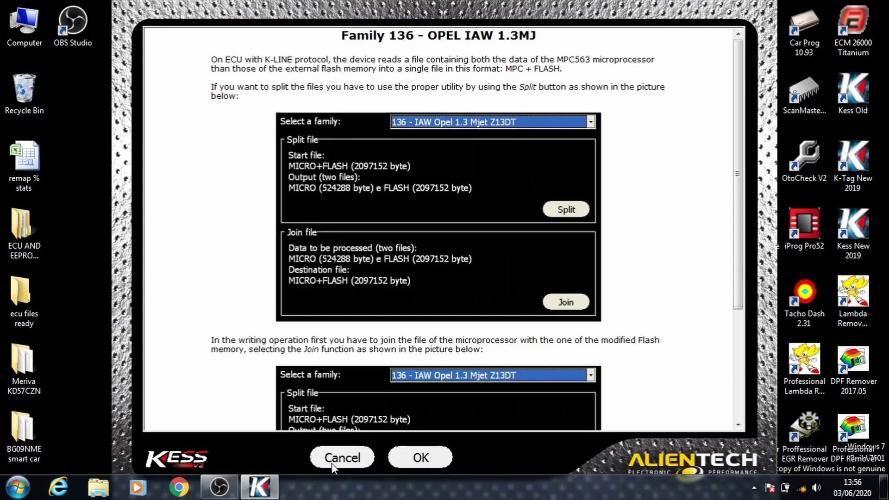
pyautogui.click(407, 456)
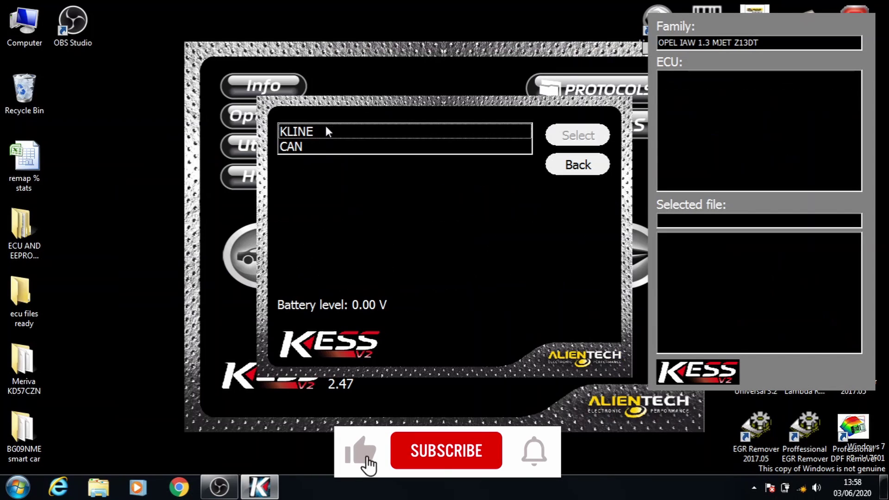
pyautogui.click(326, 149)
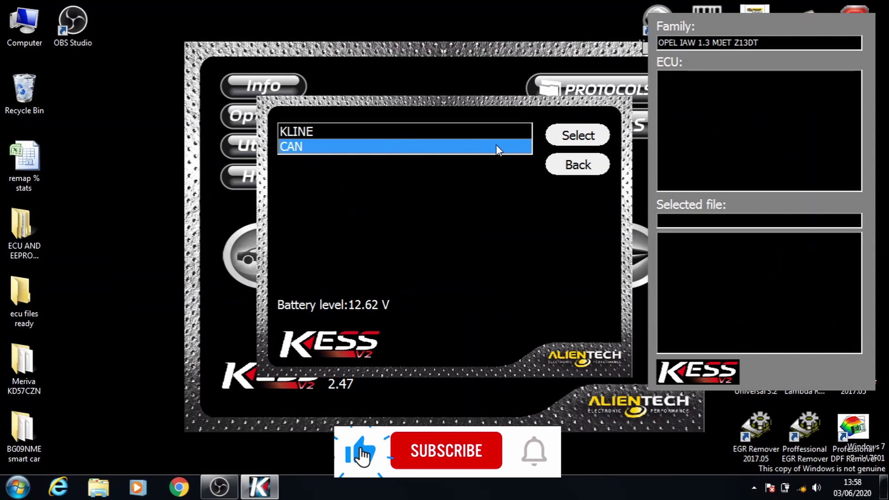
pyautogui.click(552, 136)
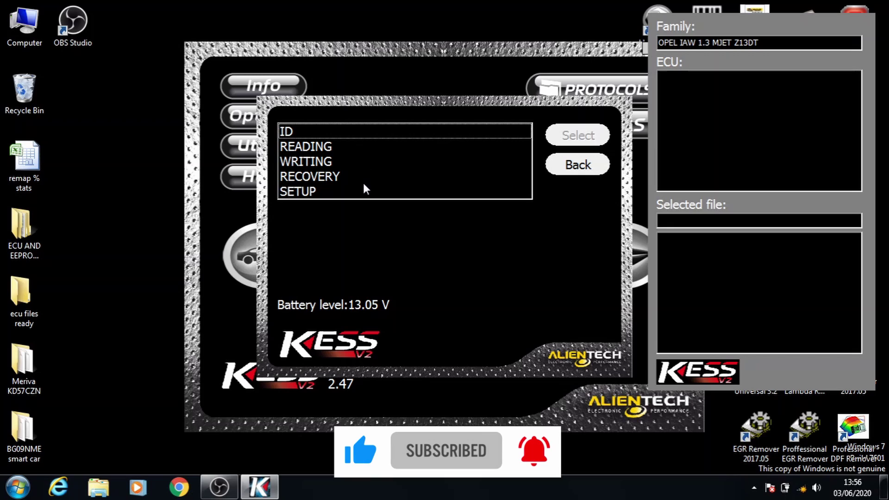
# Review the ID, READING, WRITING, RECOVERY and SETUP operations offered for the ECU
pyautogui.click(354, 131)
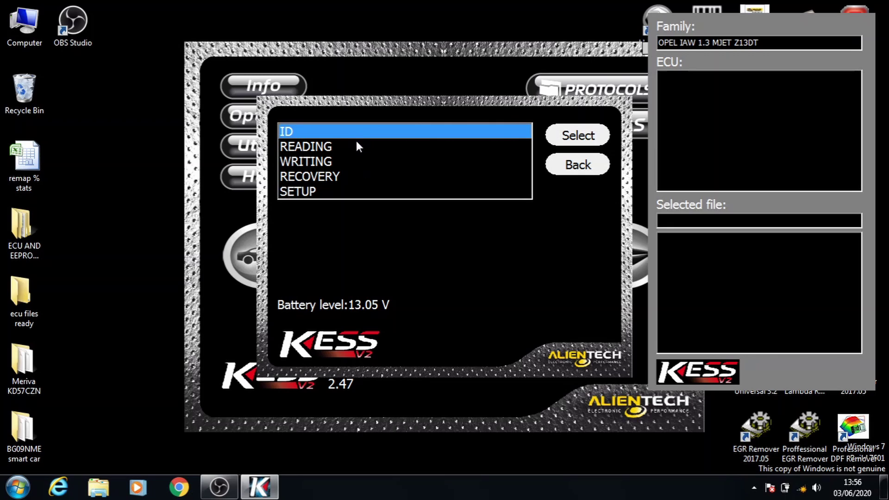
pyautogui.click(354, 144)
pyautogui.click(351, 163)
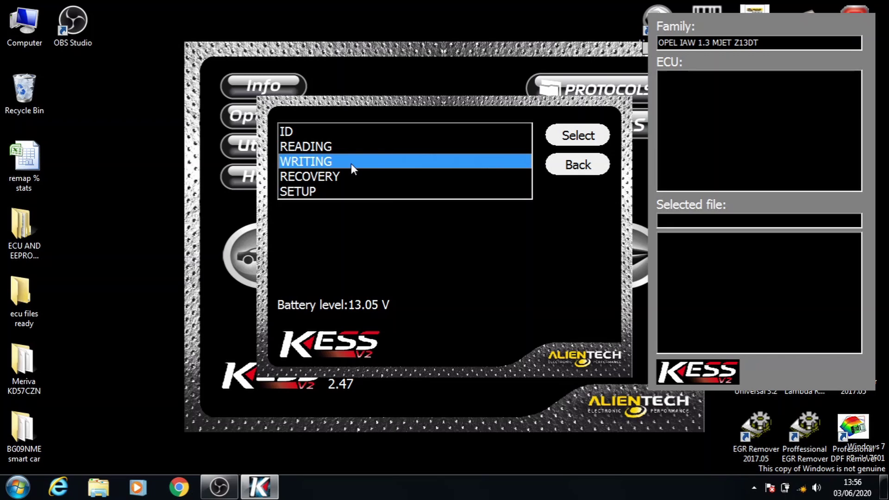
pyautogui.click(352, 178)
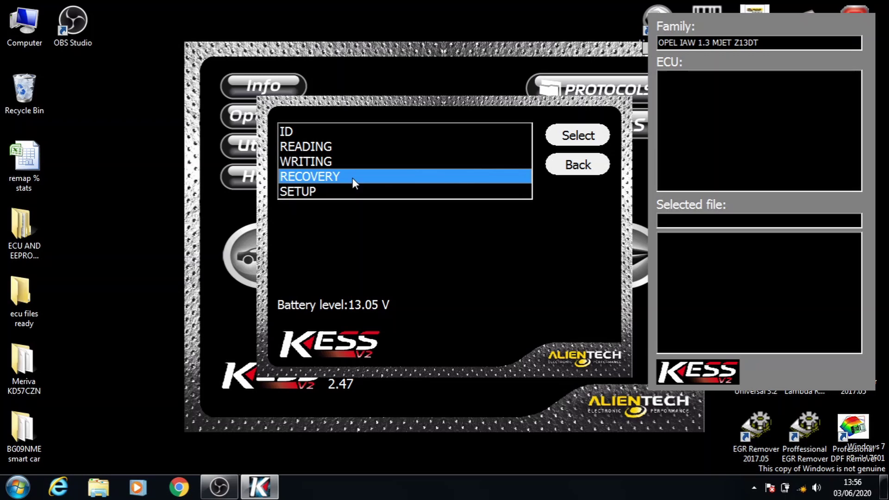
pyautogui.click(348, 193)
pyautogui.click(362, 132)
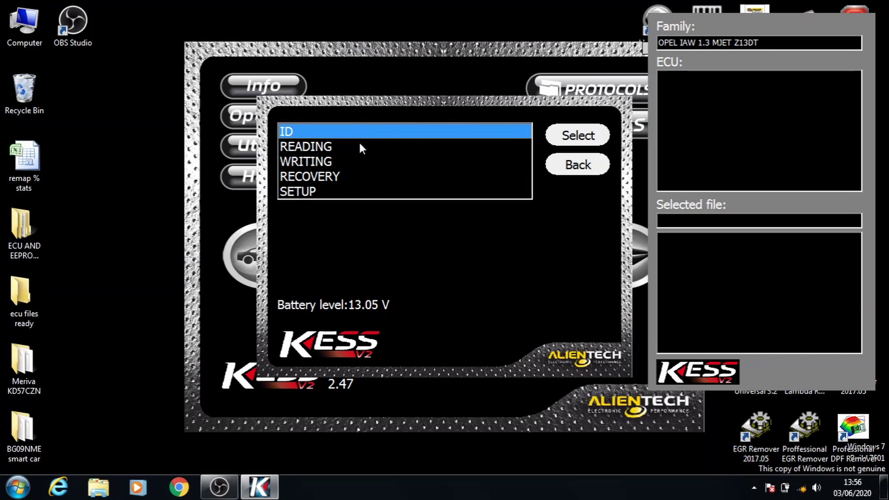
pyautogui.click(360, 144)
pyautogui.click(357, 161)
pyautogui.click(357, 188)
pyautogui.click(356, 180)
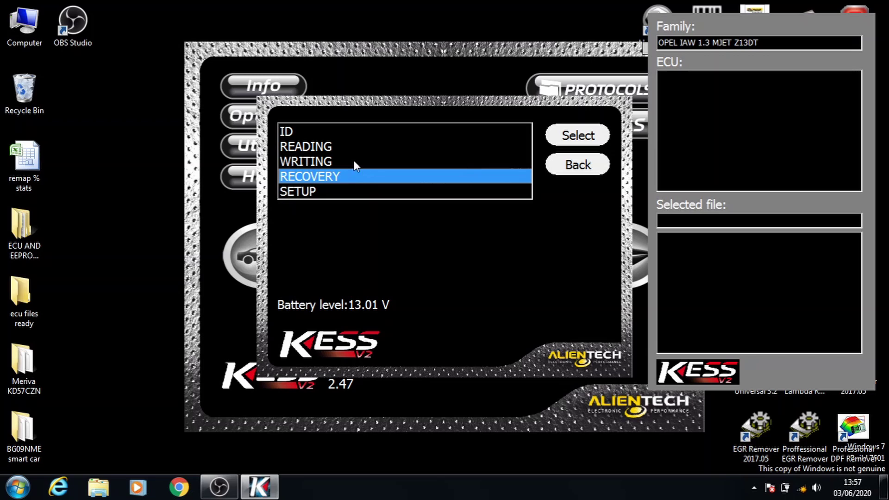
pyautogui.click(353, 162)
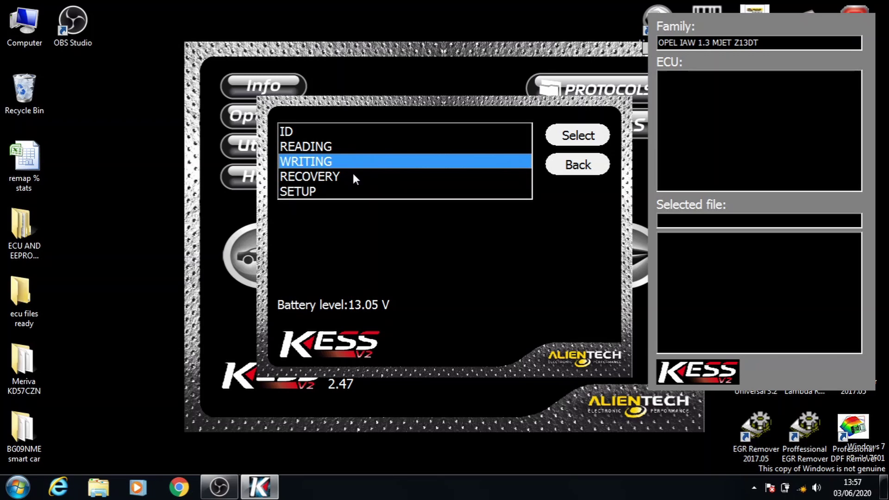
pyautogui.click(347, 174)
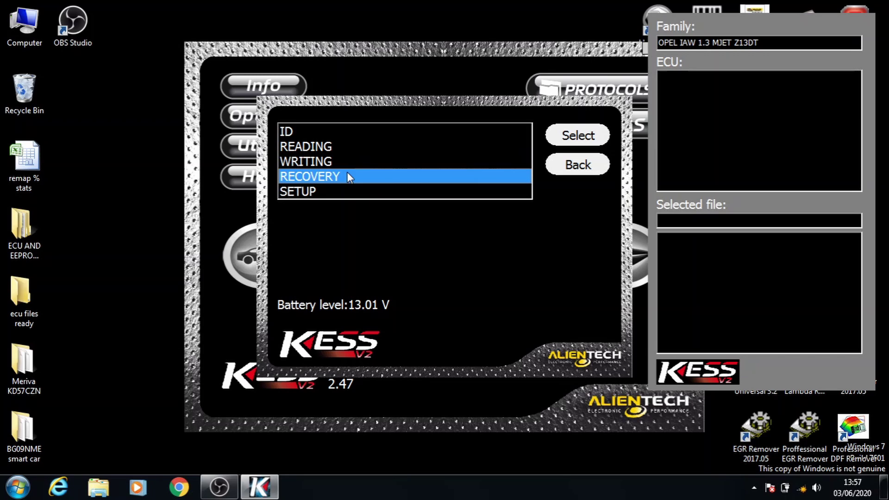
pyautogui.click(353, 162)
pyautogui.click(353, 149)
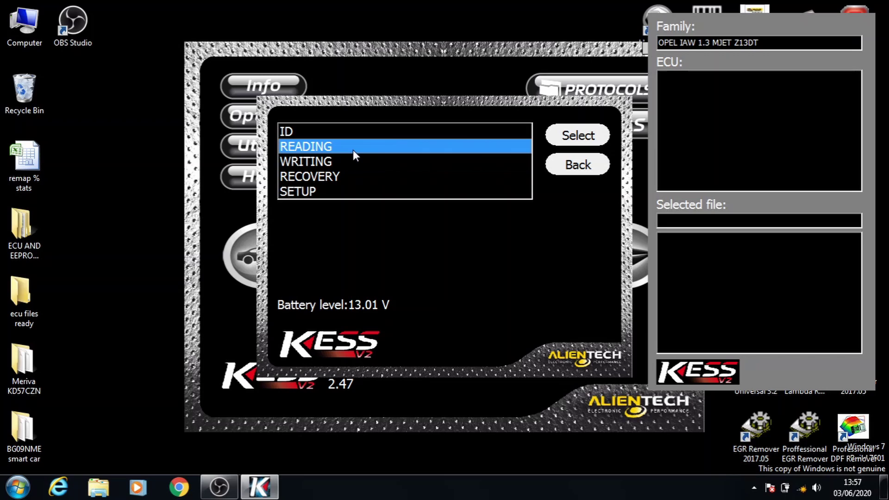
# Run the ECU's ID operation, accept the battery charger and dashboard prompts, and close the identification data
pyautogui.click(355, 132)
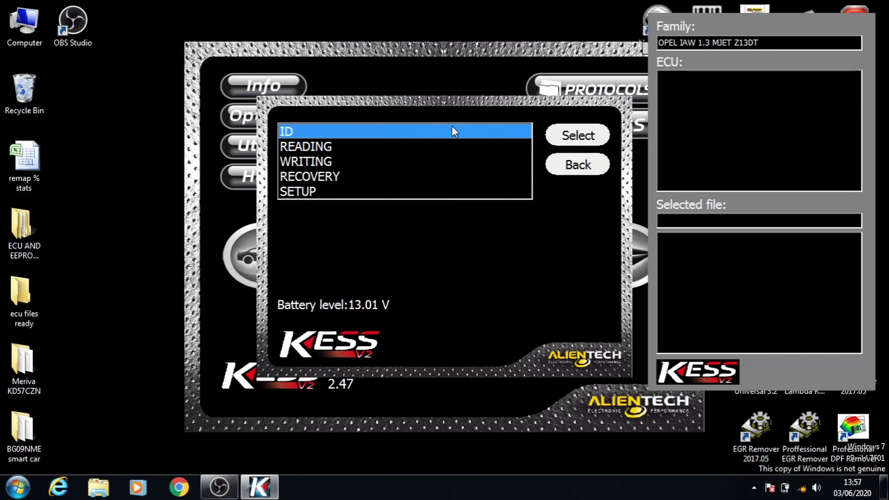
pyautogui.click(562, 136)
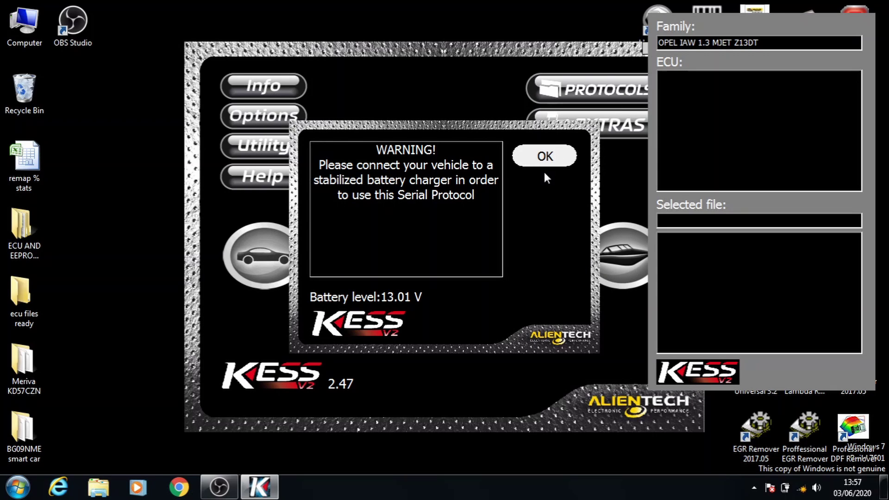
pyautogui.click(546, 159)
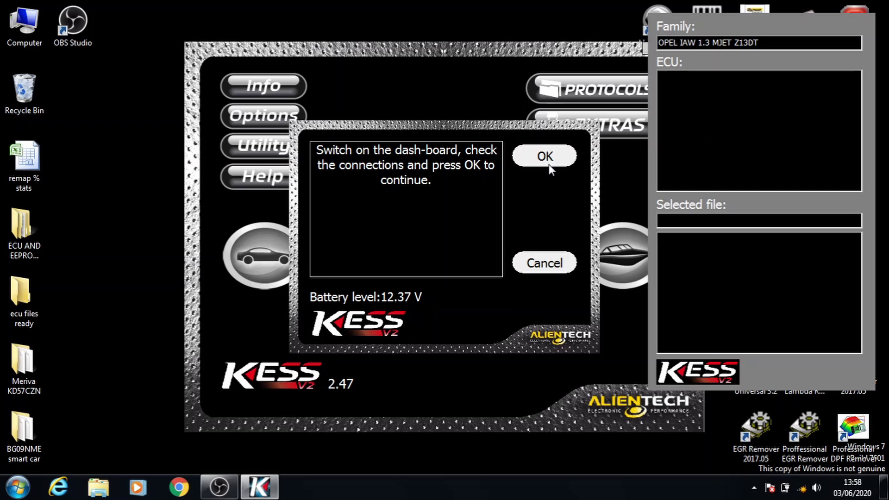
pyautogui.click(549, 164)
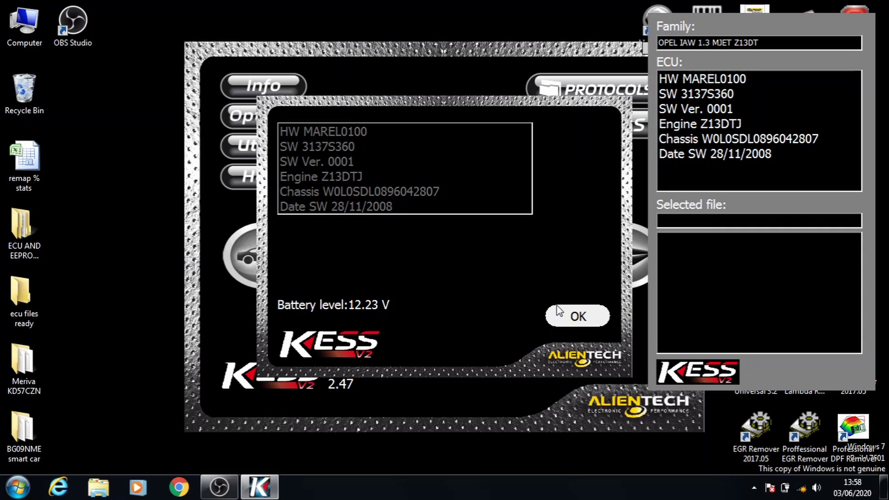
pyautogui.click(571, 317)
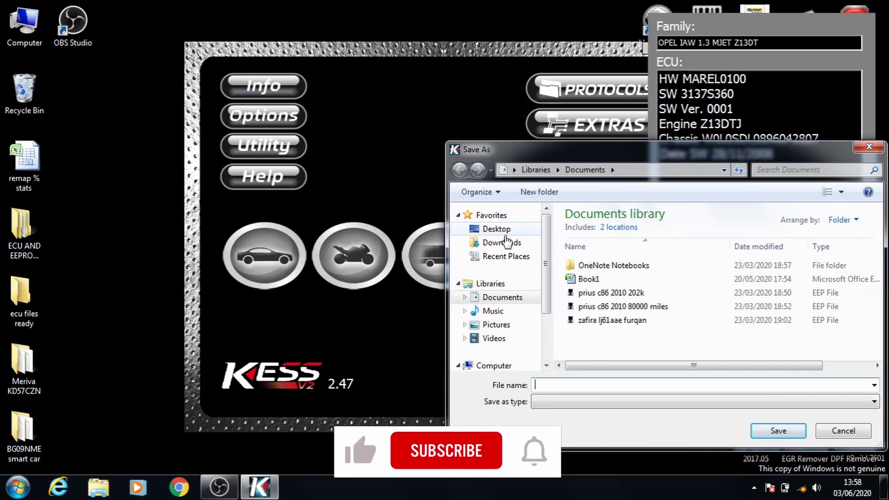
# Create a Desktop folder named "corsa 1.3 diesel" and open it as the save location
pyautogui.click(505, 232)
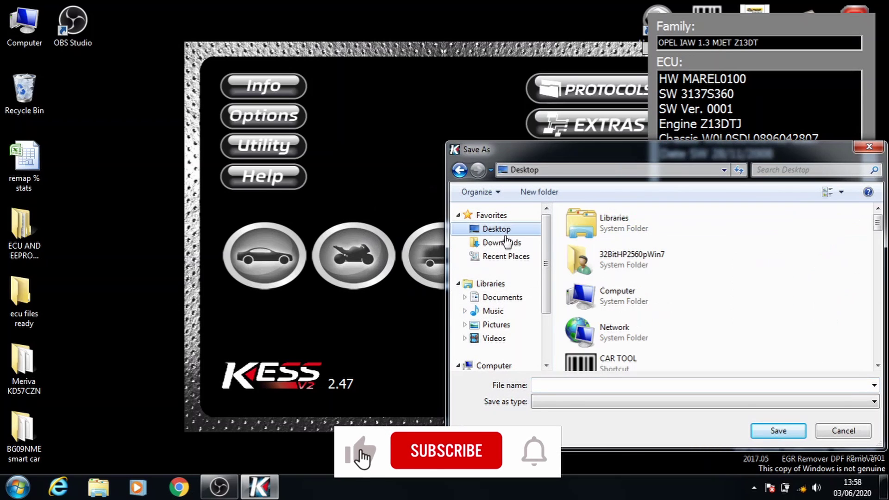
pyautogui.moveTo(878, 233); pyautogui.dragTo(878, 262)
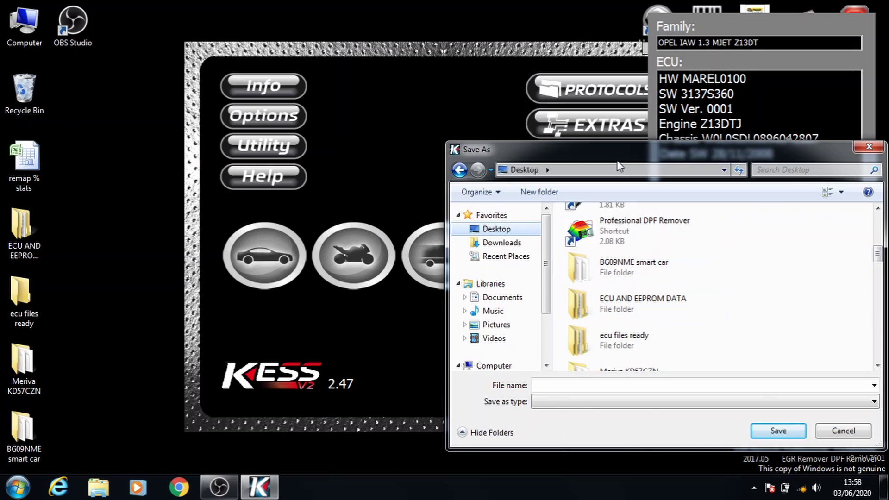
pyautogui.click(540, 192)
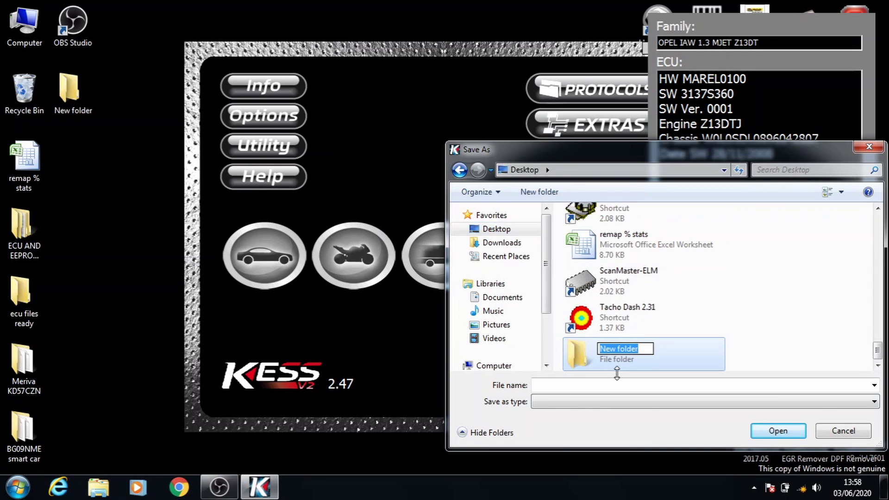
pyautogui.write('corsa ')
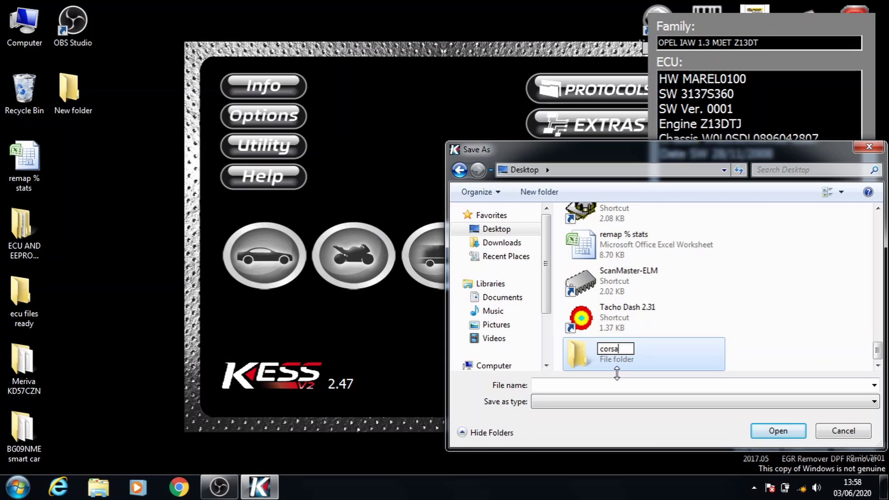
pyautogui.write('1.3 diesel')
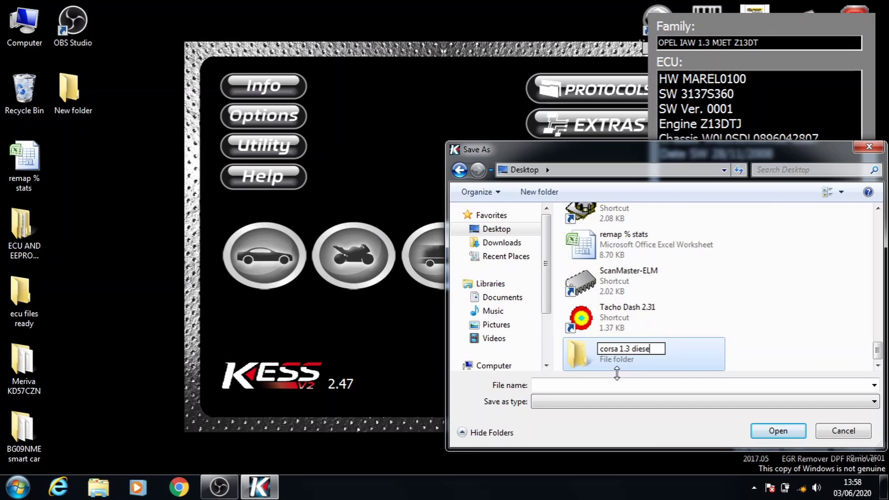
pyautogui.press('Return')
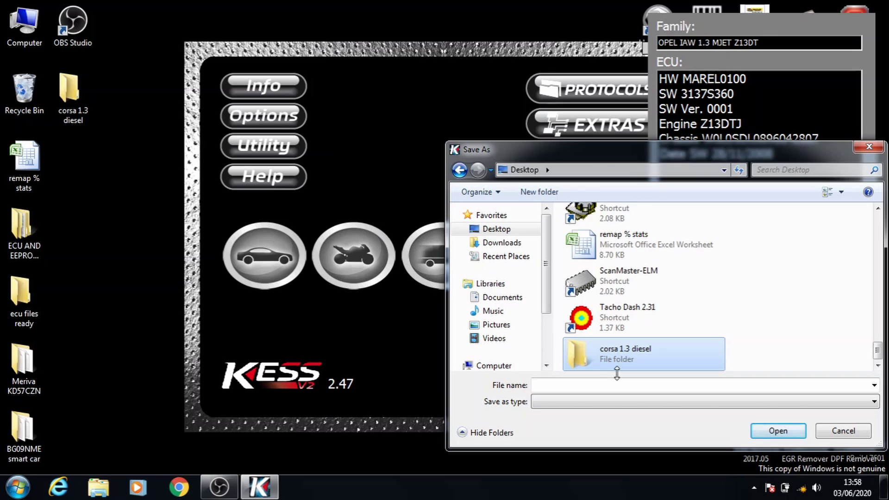
pyautogui.press('Return')
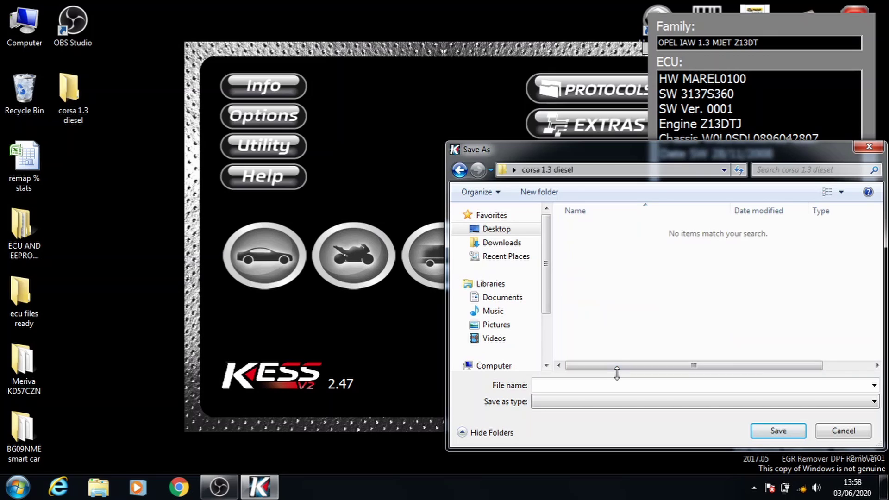
# Name the ECU identification file "corsa 1.3 diesel MAGNETI MARELI mjd603.s3" and save it in the "corsa 1.3 diesel" folder
pyautogui.click(573, 385)
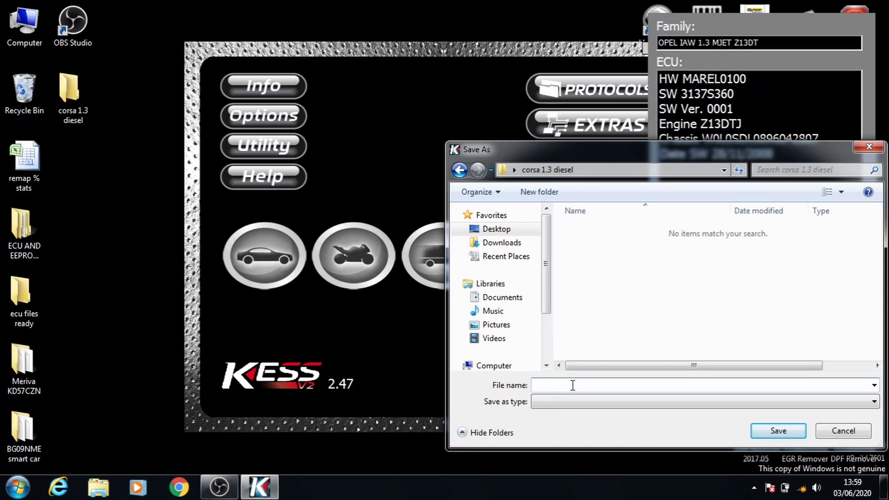
pyautogui.write('corsa 1.3 diesel')
pyautogui.write('MAGNETI M')
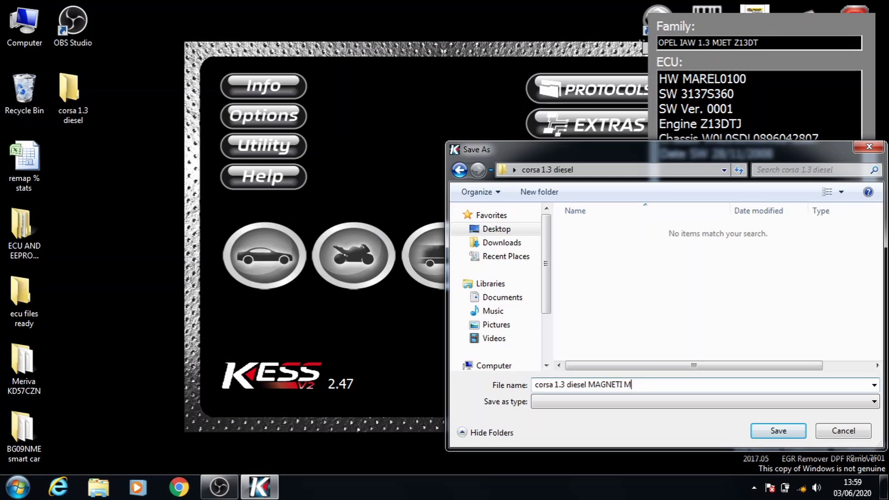
pyautogui.write('ARELLI mjd603.s3')
pyautogui.moveTo(589, 385); pyautogui.dragTo(714, 383)
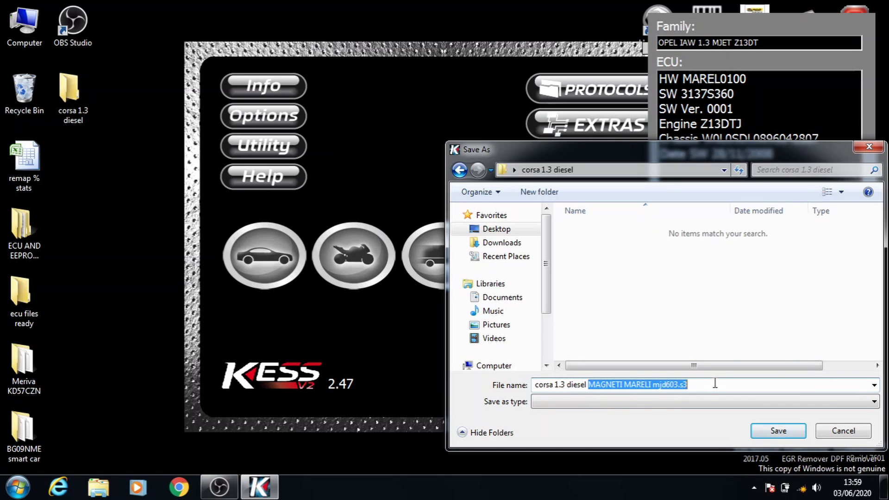
pyautogui.click(633, 385)
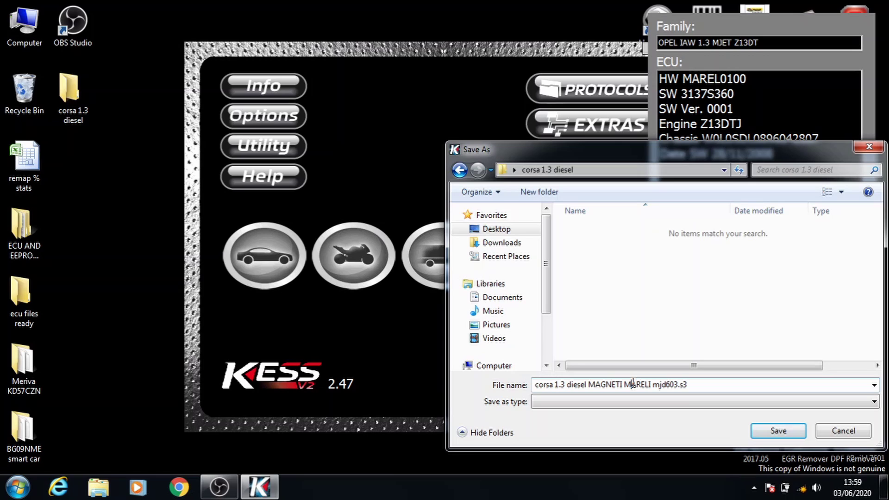
pyautogui.click(589, 385)
pyautogui.moveTo(590, 385); pyautogui.dragTo(688, 384)
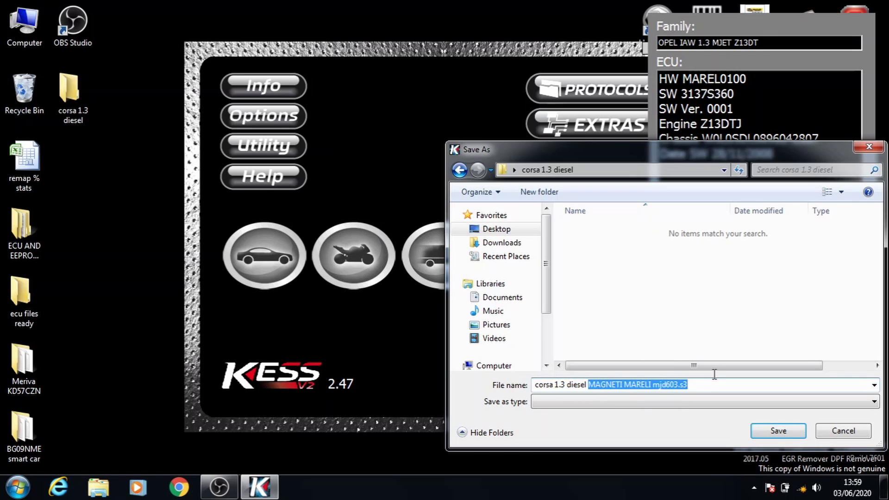
pyautogui.click(689, 386)
pyautogui.doubleClick(689, 385)
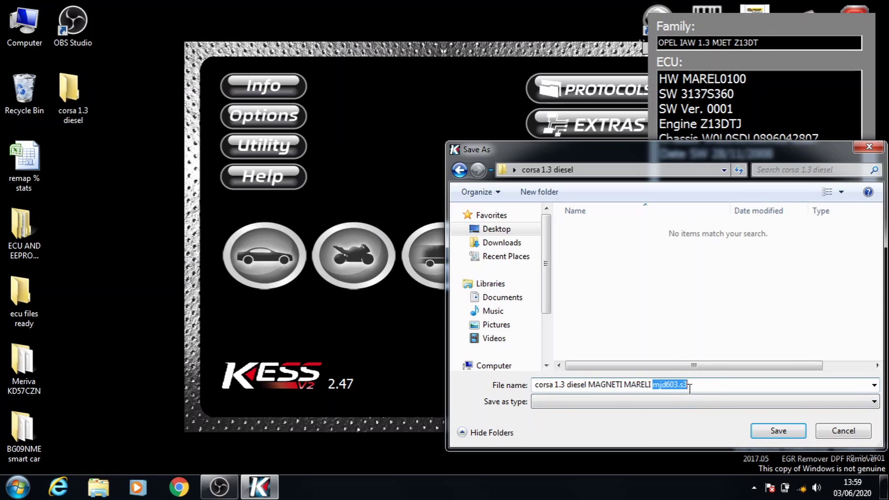
pyautogui.click(690, 385)
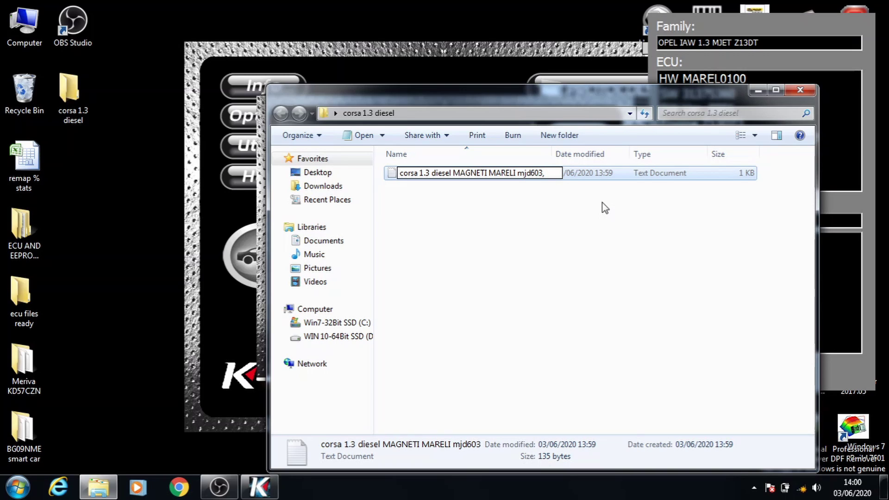
# Rename the saved text file to "corsa 1.3 diesel MAGNETI MARELI mjd603, can method", widen the name column and close the folder
pyautogui.write('can meth')
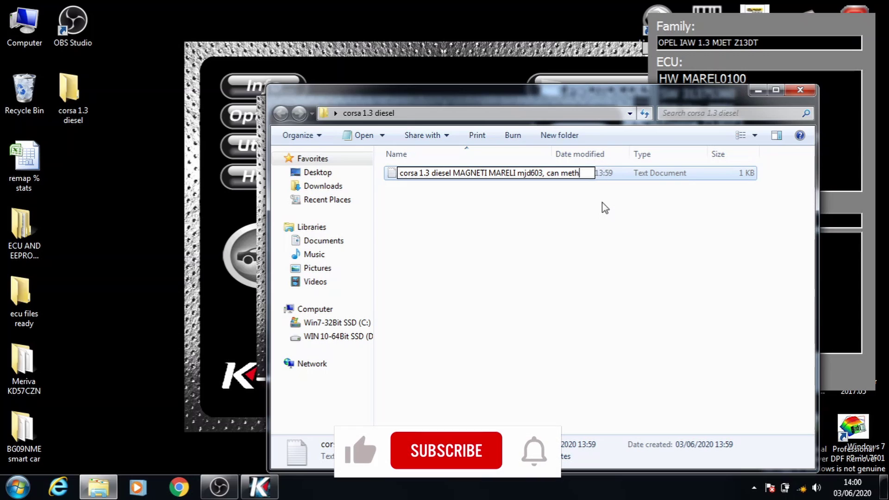
pyautogui.write('od')
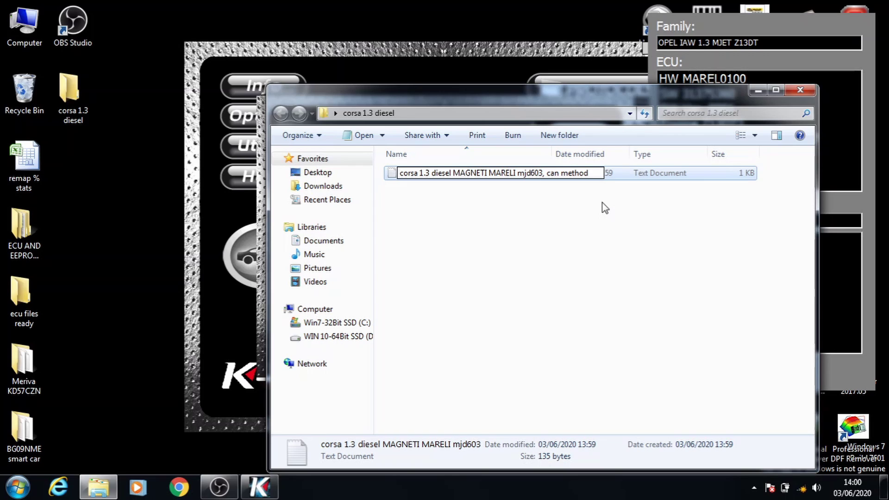
pyautogui.press('Return')
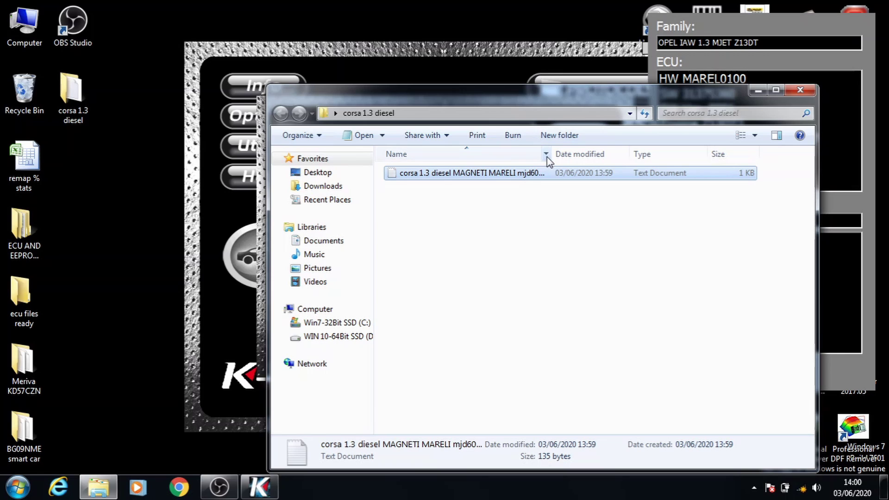
pyautogui.moveTo(549, 156); pyautogui.dragTo(600, 155)
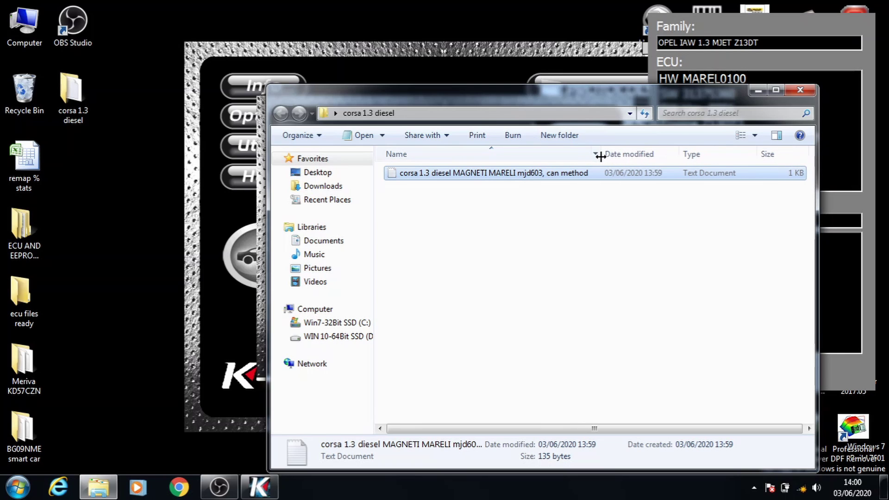
pyautogui.click(801, 92)
# Run the ECU's READING operation, accepting the battery charger and dashboard prompts and the identification data, and proceed to read
pyautogui.click(368, 160)
pyautogui.press('Up')
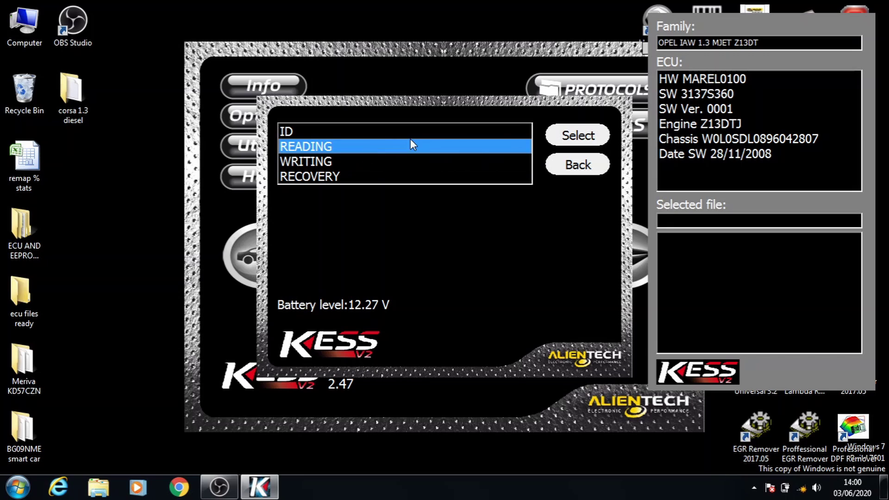
pyautogui.click(580, 138)
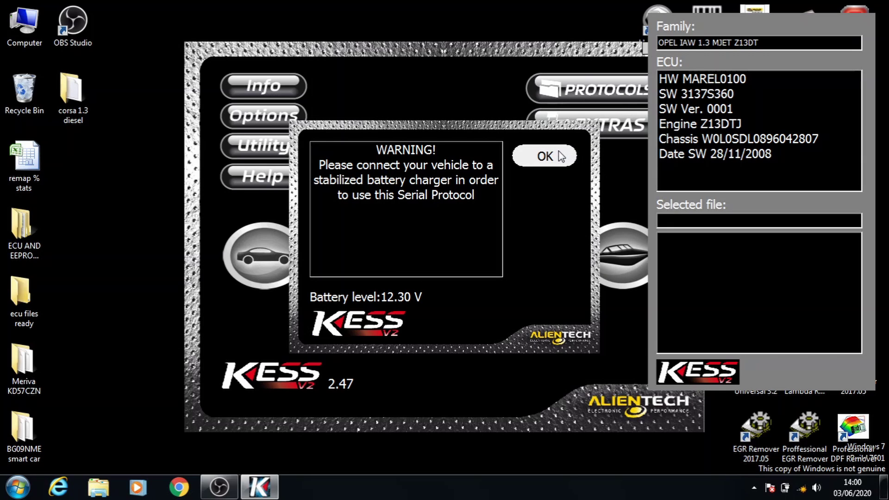
pyautogui.click(561, 157)
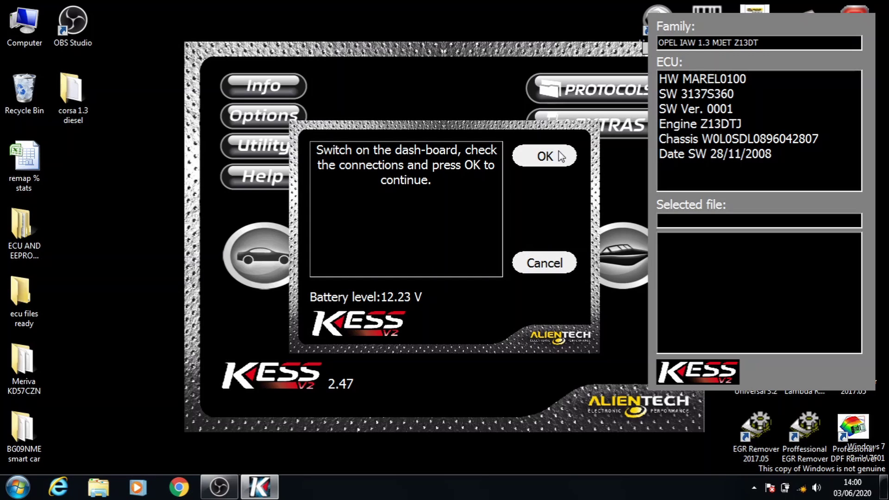
pyautogui.click(561, 157)
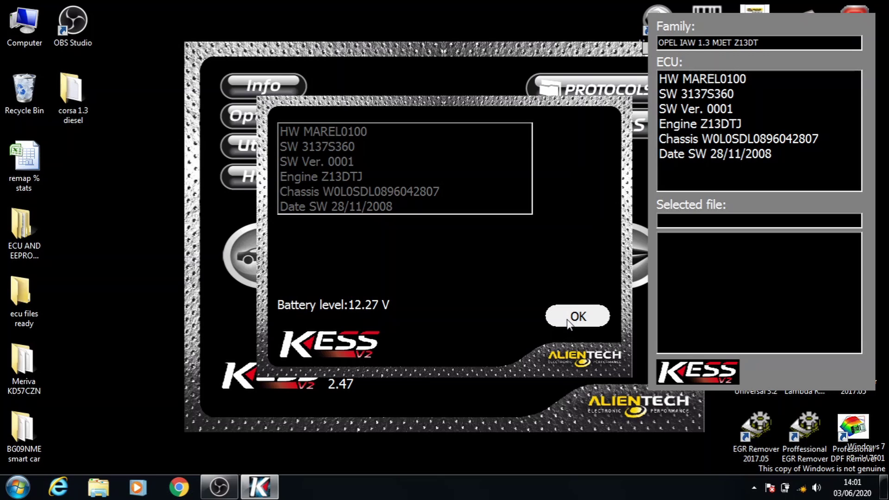
pyautogui.click(568, 320)
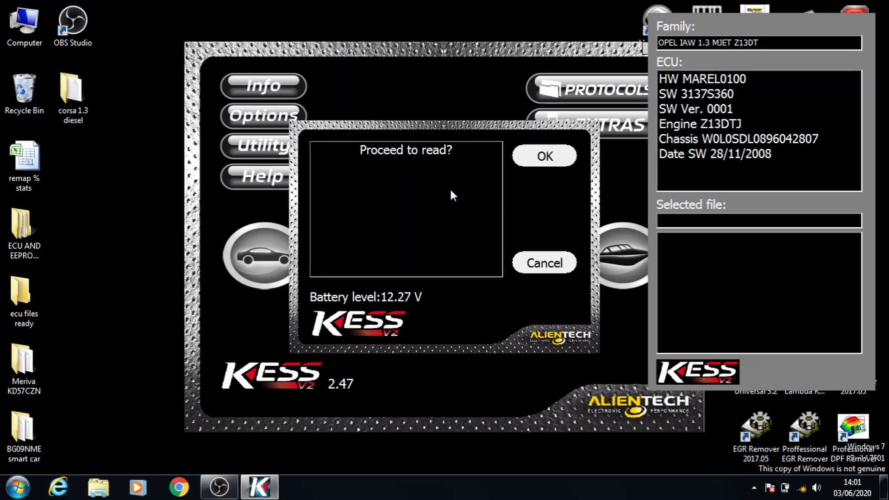
pyautogui.click(545, 156)
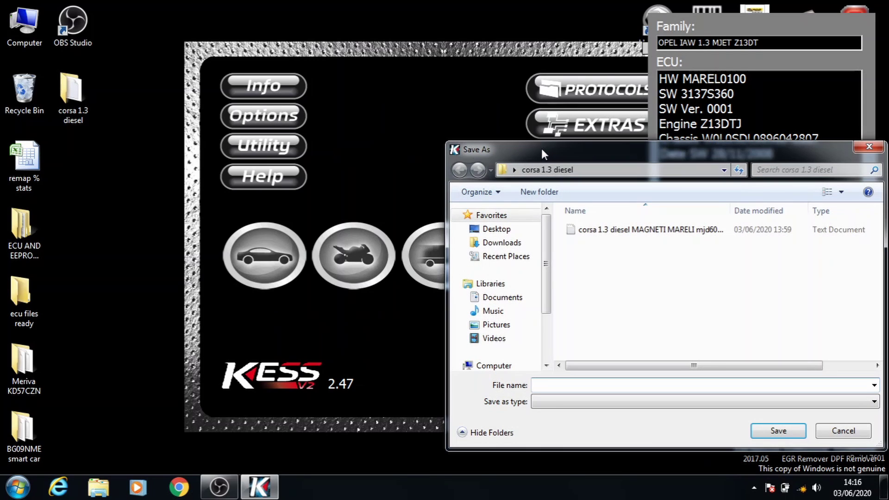
# Save the read ECU file as "corsa 1.3 diesel original" in the "corsa 1.3 diesel" folder
pyautogui.moveTo(541, 148); pyautogui.dragTo(346, 83)
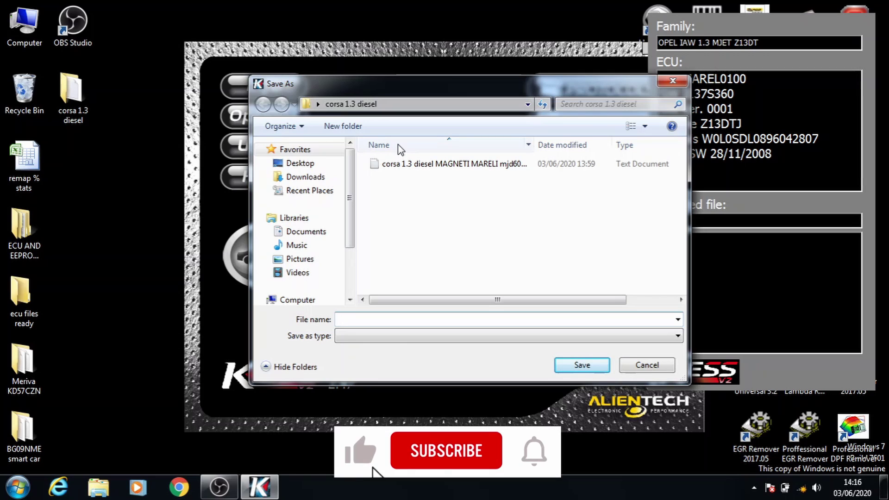
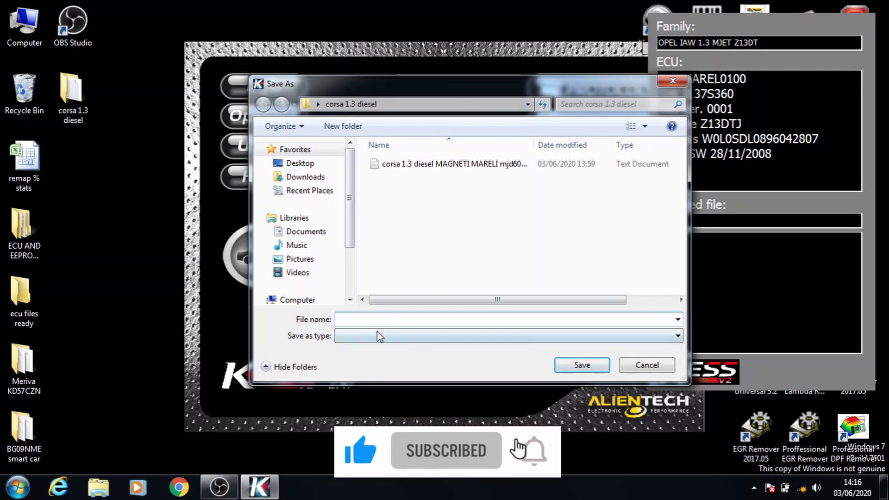
pyautogui.write('cor')
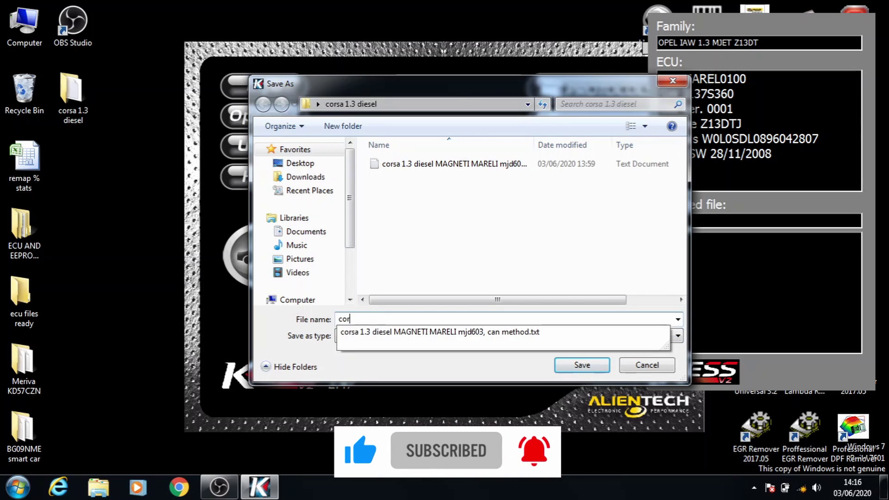
pyautogui.write('sa 1.3 diesel')
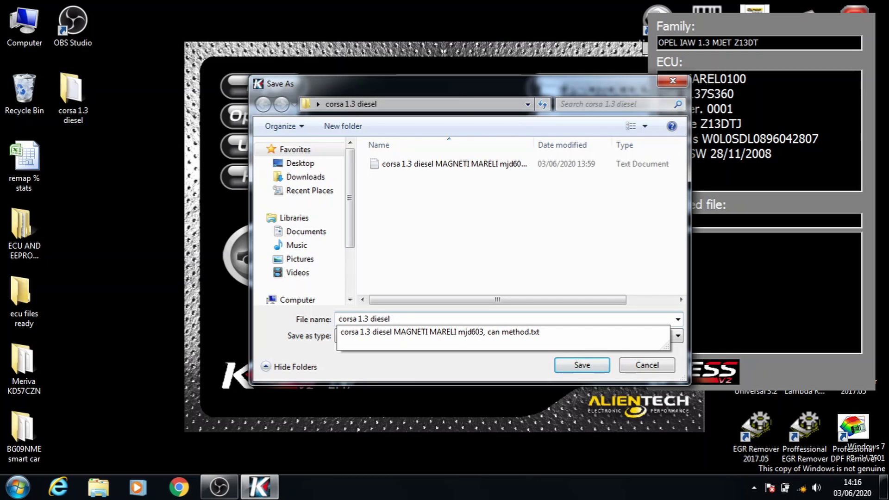
pyautogui.write(' original')
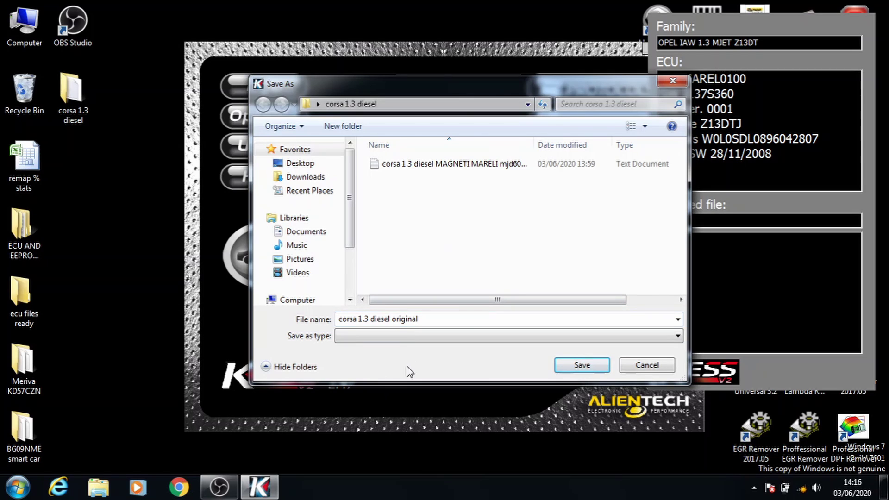
pyautogui.click(570, 368)
pyautogui.click(570, 368)
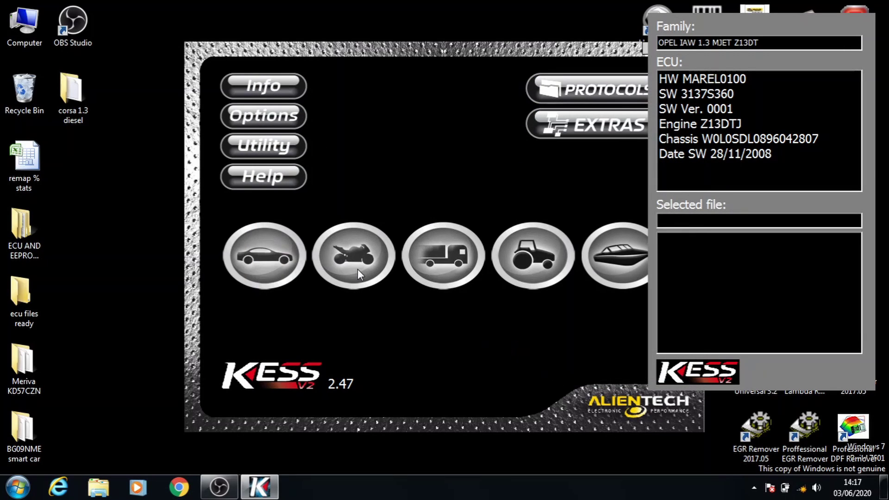
# Accept the prompt to switch off the dashboard and close the notice that ends the ECU reading
pyautogui.doubleClick(71, 92)
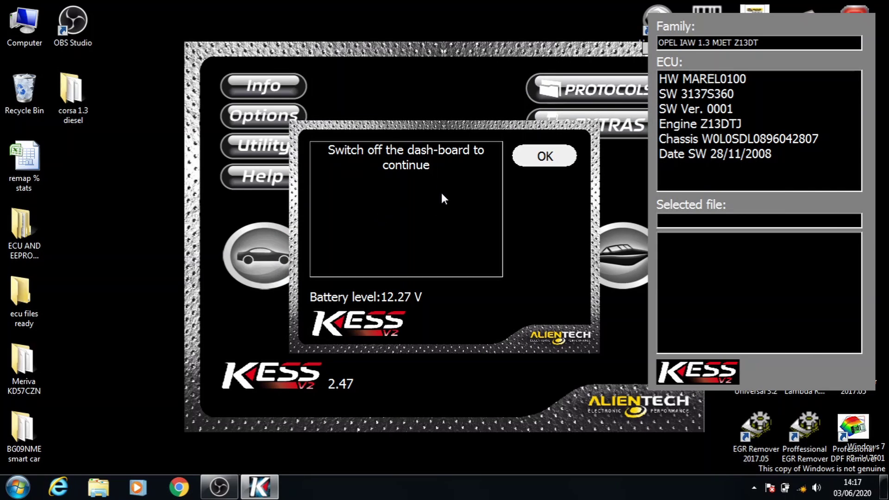
pyautogui.click(533, 158)
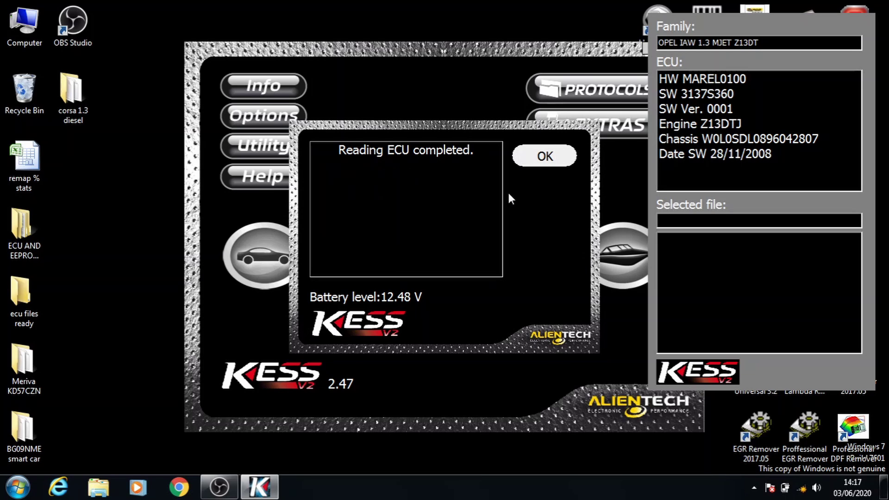
pyautogui.click(560, 157)
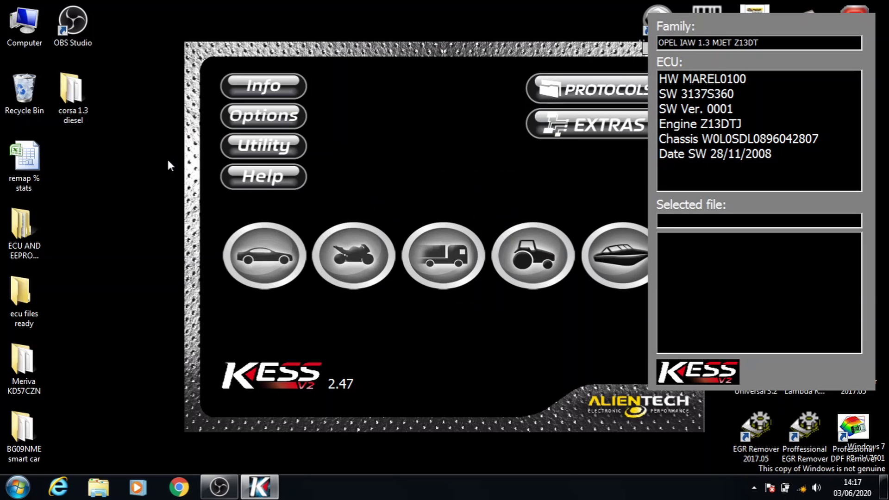
# Open the Desktop folder "corsa 1.3 diesel" and check the "corsa 1.3 diesel original" file's details
pyautogui.doubleClick(81, 90)
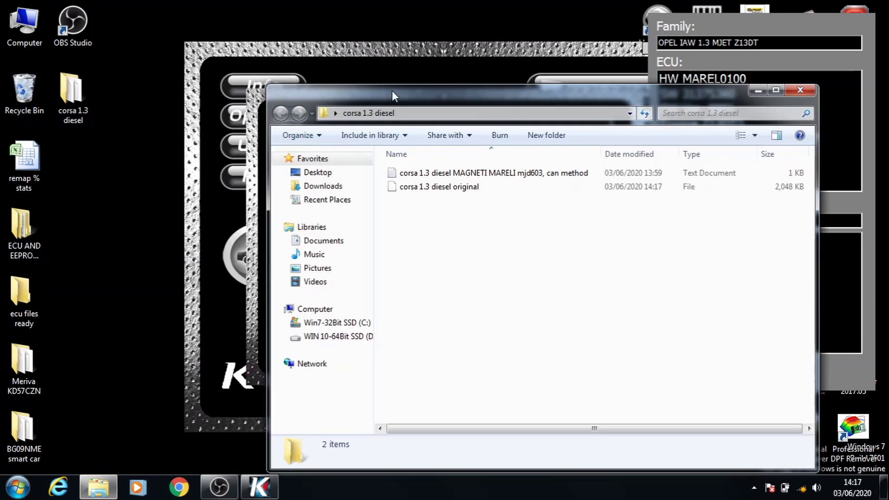
pyautogui.click(456, 187)
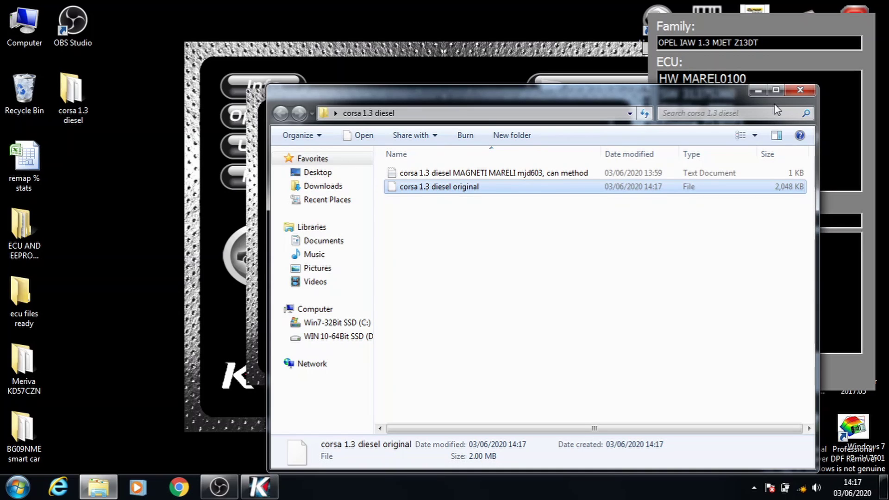
pyautogui.click(504, 204)
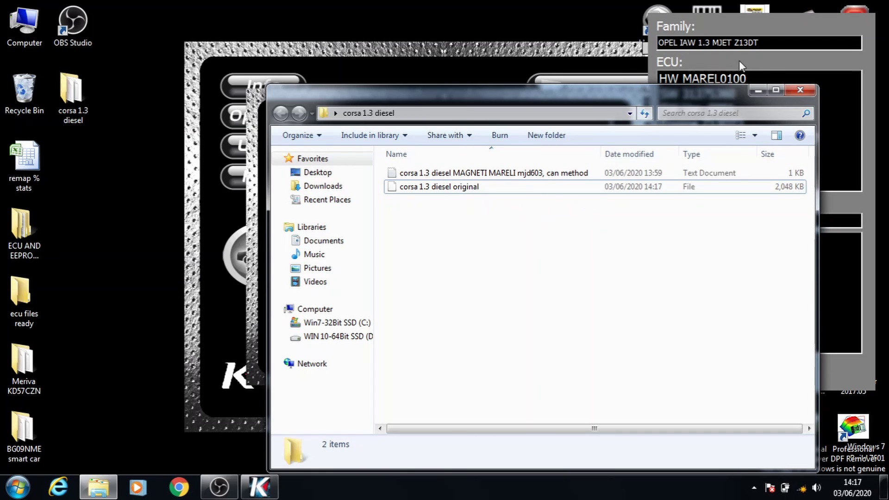
# Copy "corsa ax08 egr removed" from the "corsa 1.3 diesel" subfolder of "ecu files ready" into the Desktop's "corsa 1.3 diesel" folder and select it
pyautogui.click(23, 286)
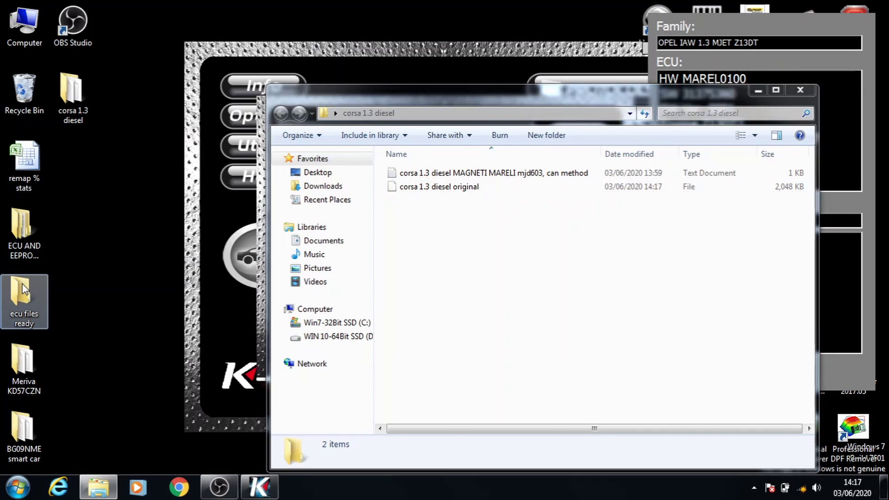
pyautogui.doubleClick(22, 286)
pyautogui.doubleClick(431, 173)
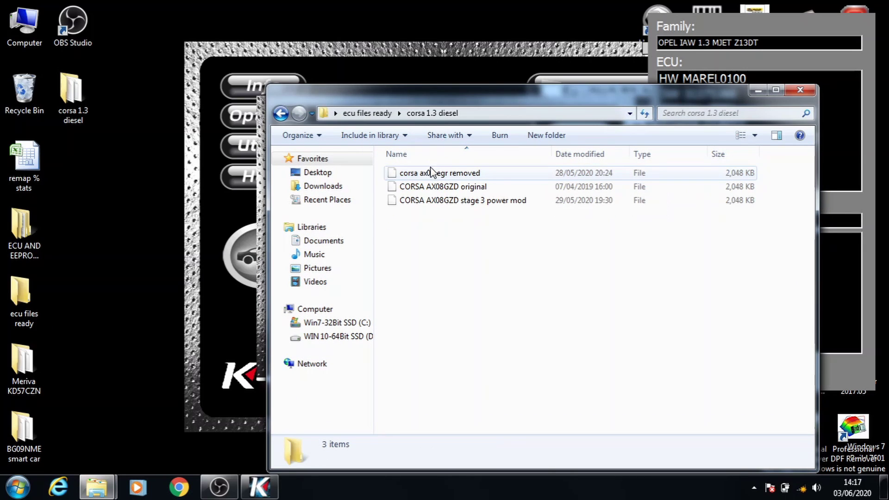
pyautogui.click(507, 177)
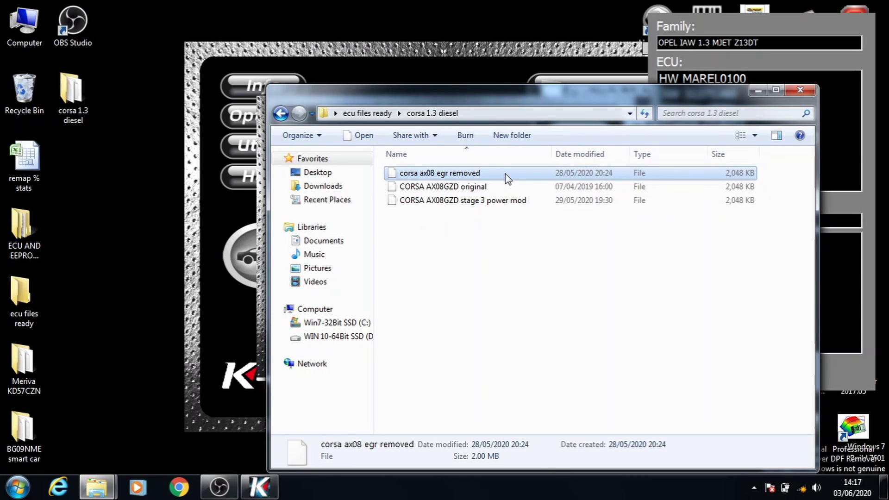
pyautogui.click(759, 91)
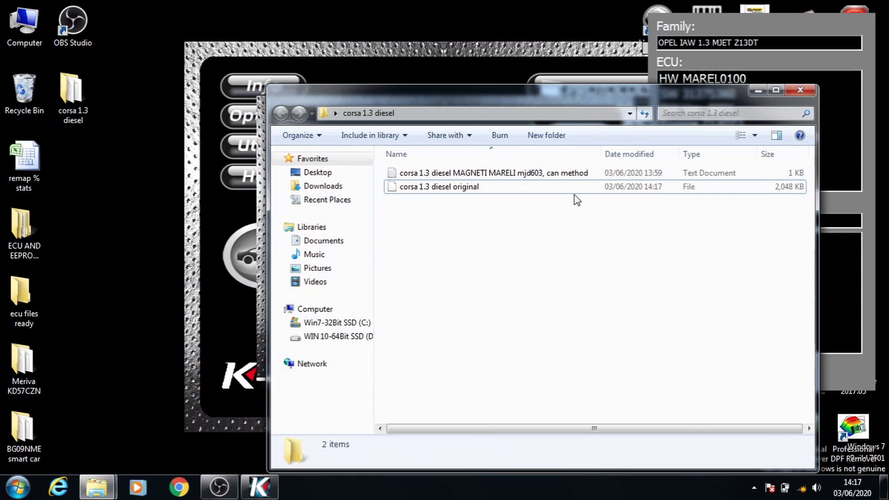
pyautogui.hotkey('ctrl', 'v')
pyautogui.click(471, 223)
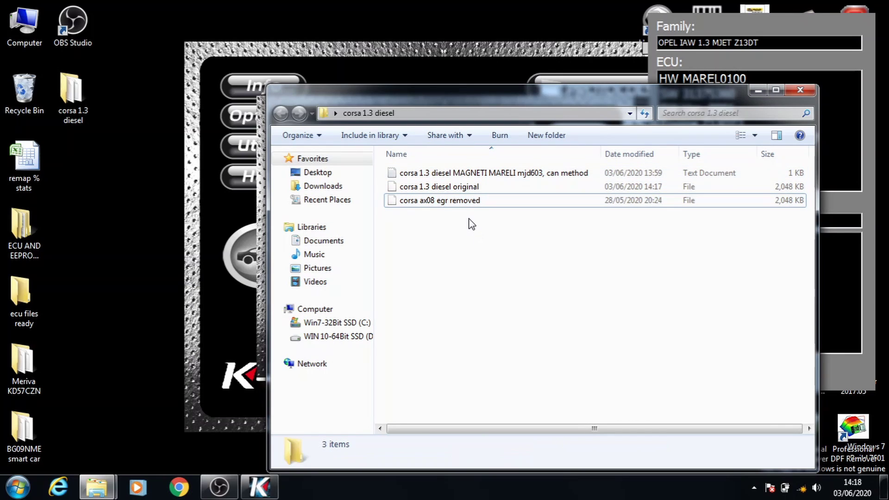
pyautogui.click(463, 205)
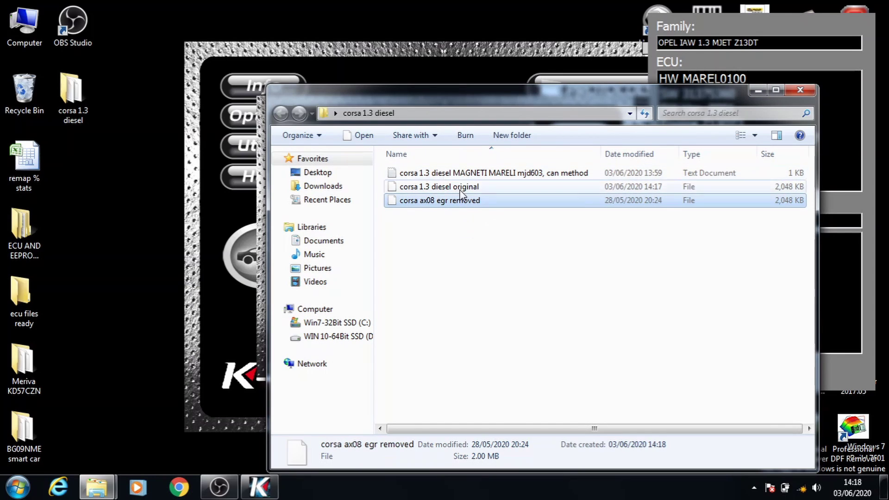
# Check the "corsa ax08 egr removed" file in the "corsa 1.3 diesel" folder and close the folder window
pyautogui.click(445, 235)
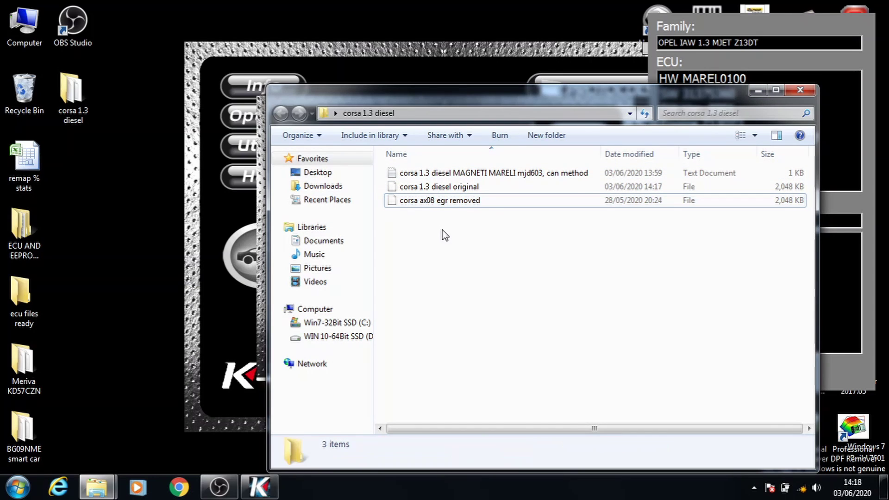
pyautogui.click(463, 205)
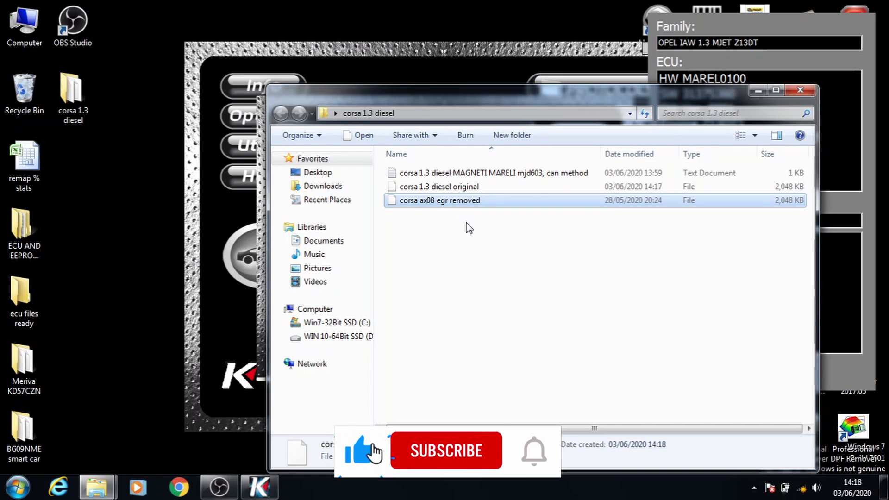
pyautogui.click(468, 226)
pyautogui.click(801, 90)
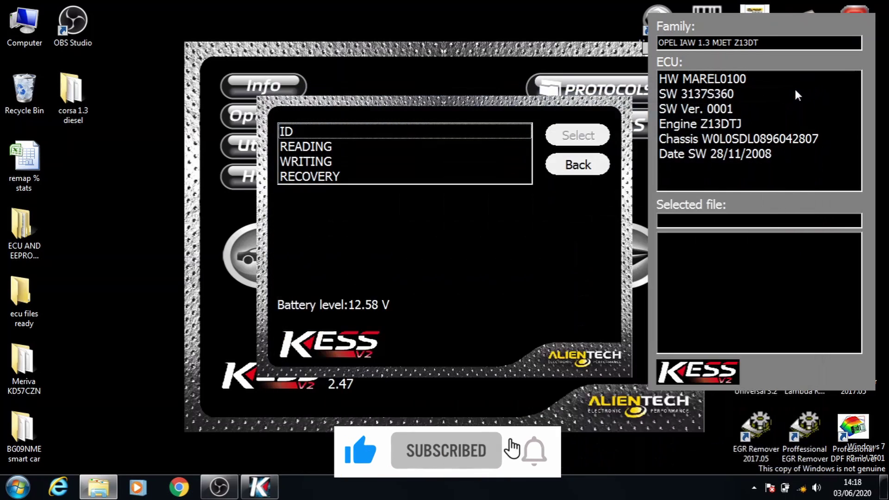
# Start the WRITING operation for the ECU and load "corsa ax08 egr removed" from the "corsa 1.3 diesel" folder
pyautogui.click(422, 162)
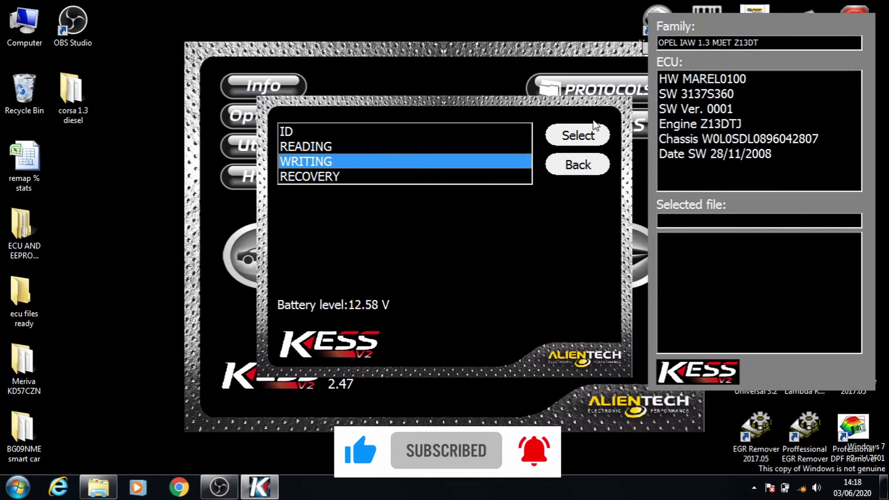
pyautogui.click(578, 135)
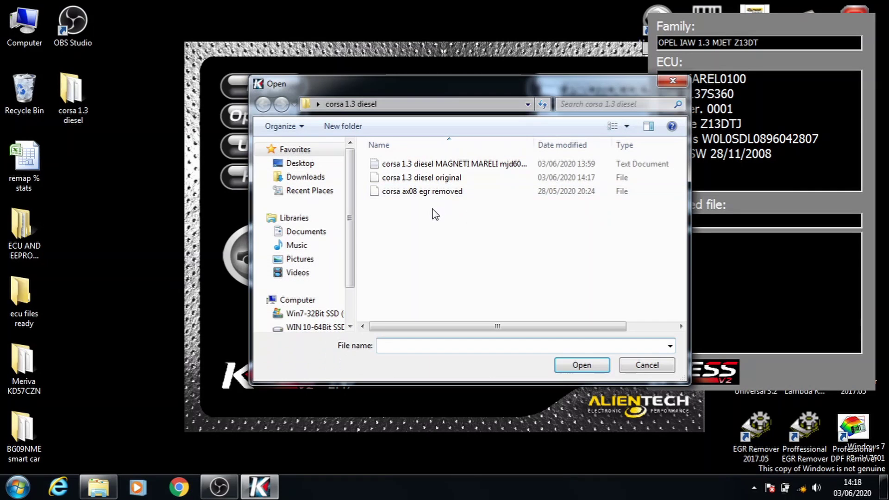
pyautogui.click(433, 192)
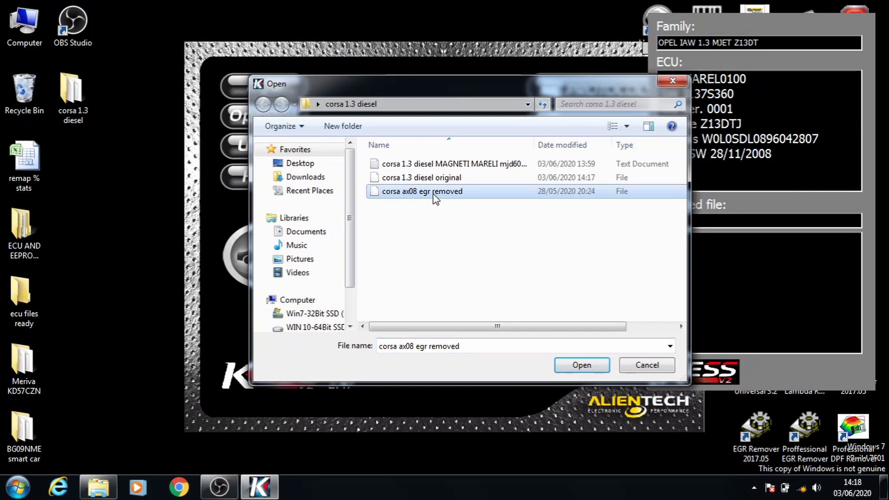
pyautogui.click(574, 368)
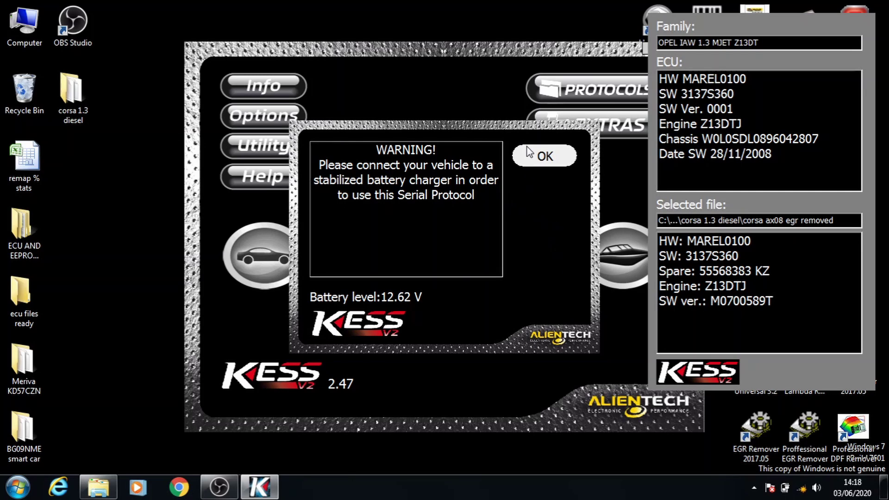
# Accept the battery charger warning and the prompt to switch on the dashboard, and confirm the ECU identification data
pyautogui.click(531, 163)
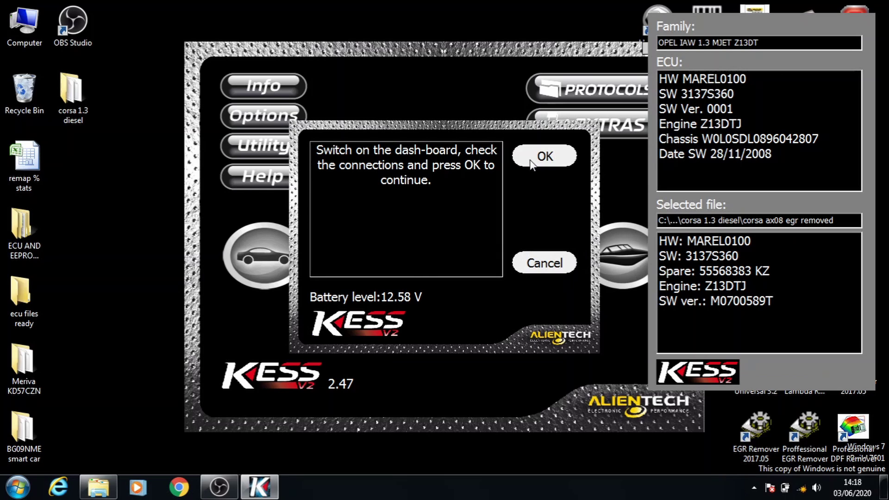
pyautogui.click(531, 163)
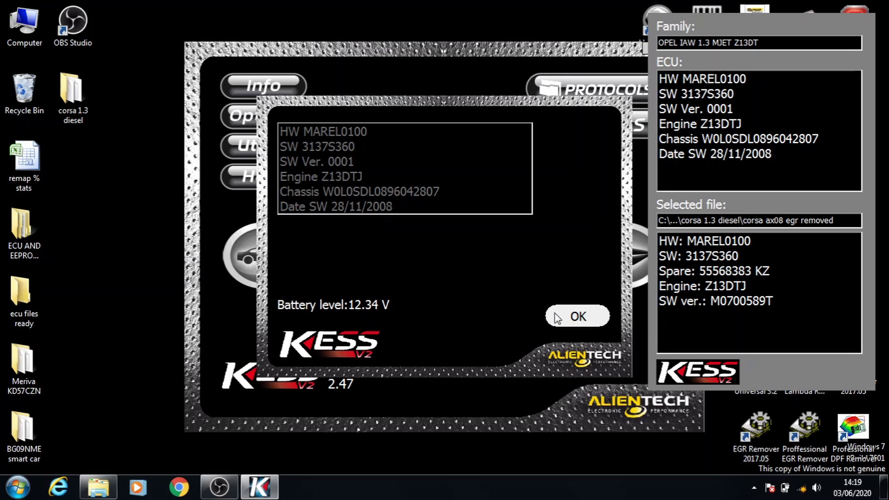
pyautogui.click(554, 314)
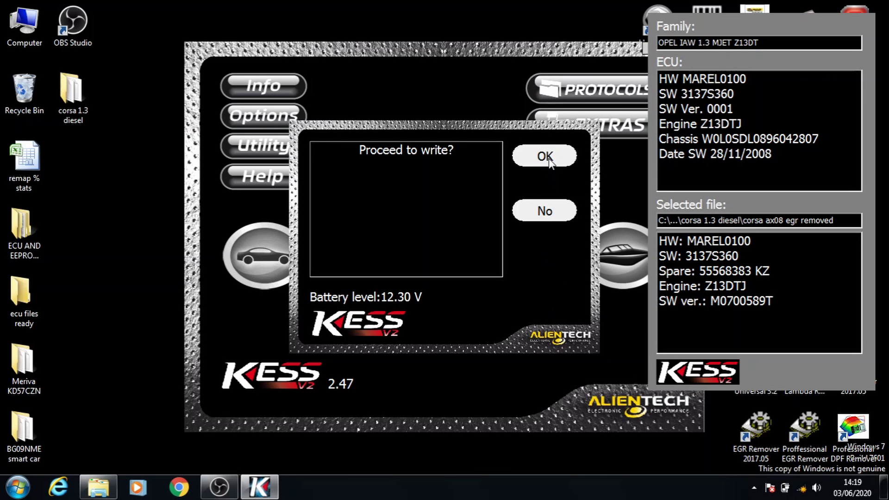
# Confirm writing the file to the ECU and accept the file-compatibility, dashboard-off, battery charger and dashboard-on prompts
pyautogui.click(546, 158)
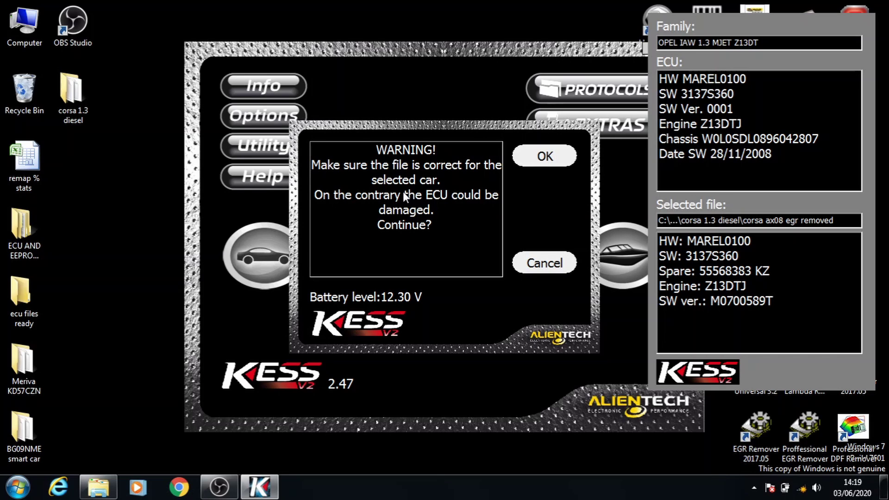
pyautogui.click(535, 158)
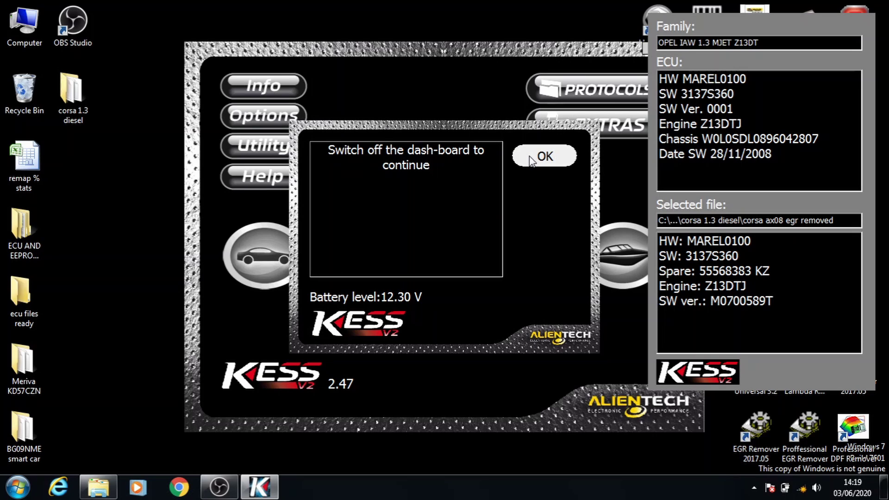
pyautogui.click(531, 159)
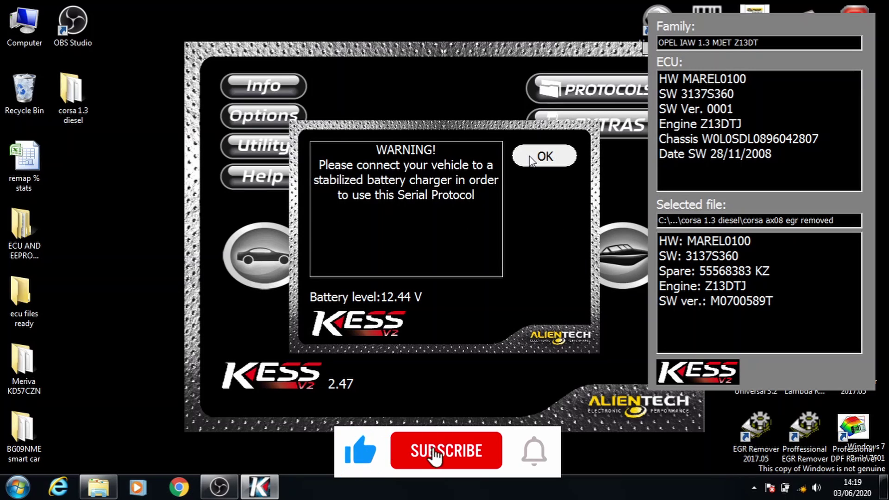
pyautogui.click(532, 159)
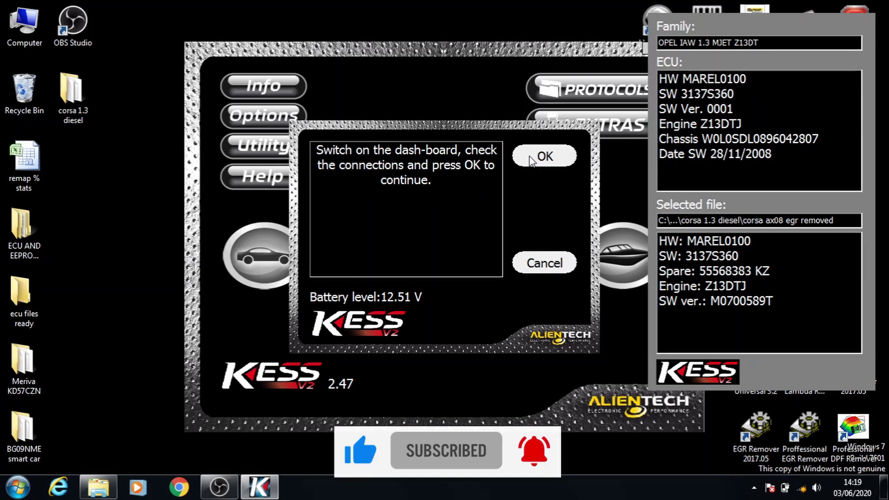
pyautogui.click(532, 159)
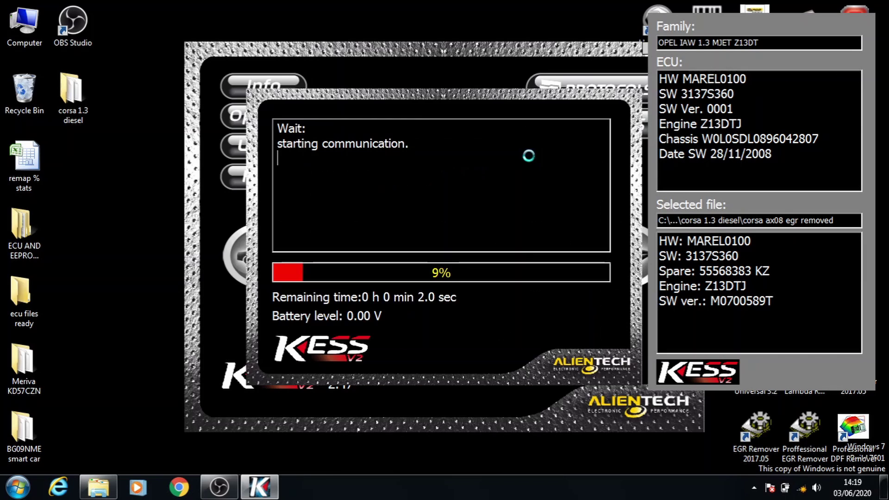
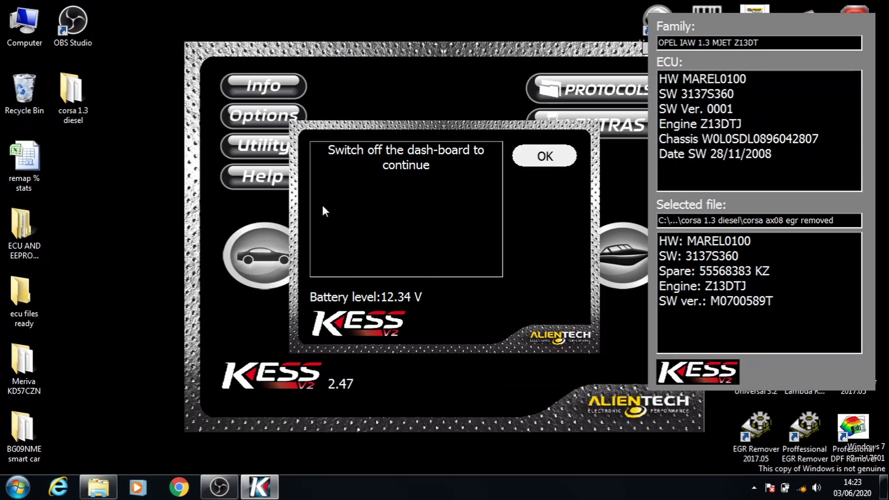
# Accept the prompt to switch off the dashboard and close the notice that ends the ECU writing
pyautogui.click(528, 160)
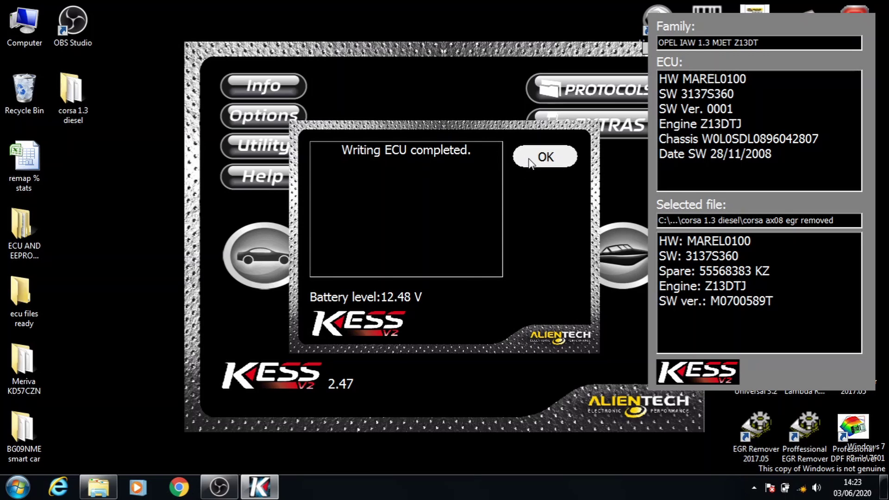
pyautogui.click(545, 157)
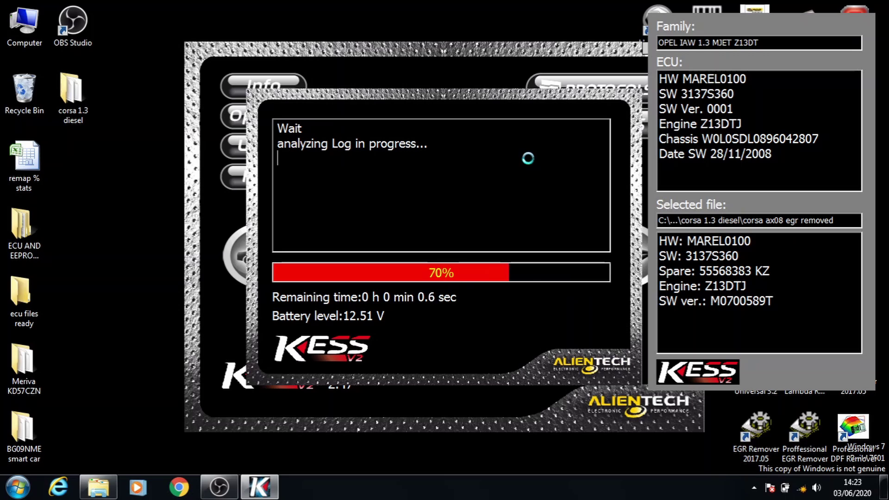